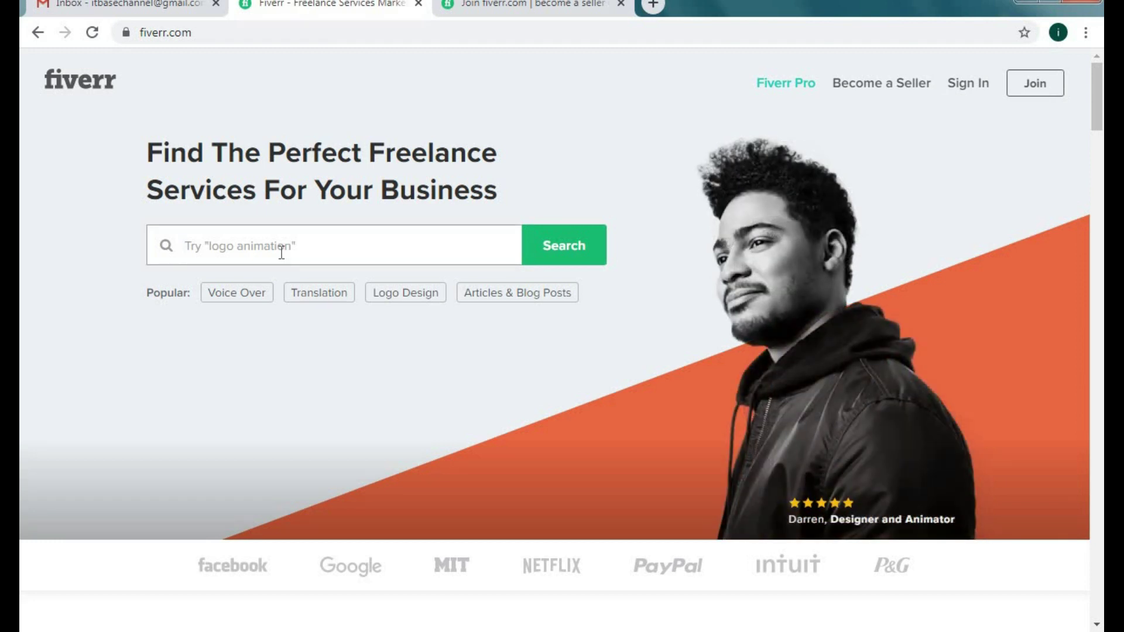
scroll(303, 411, down, 10)
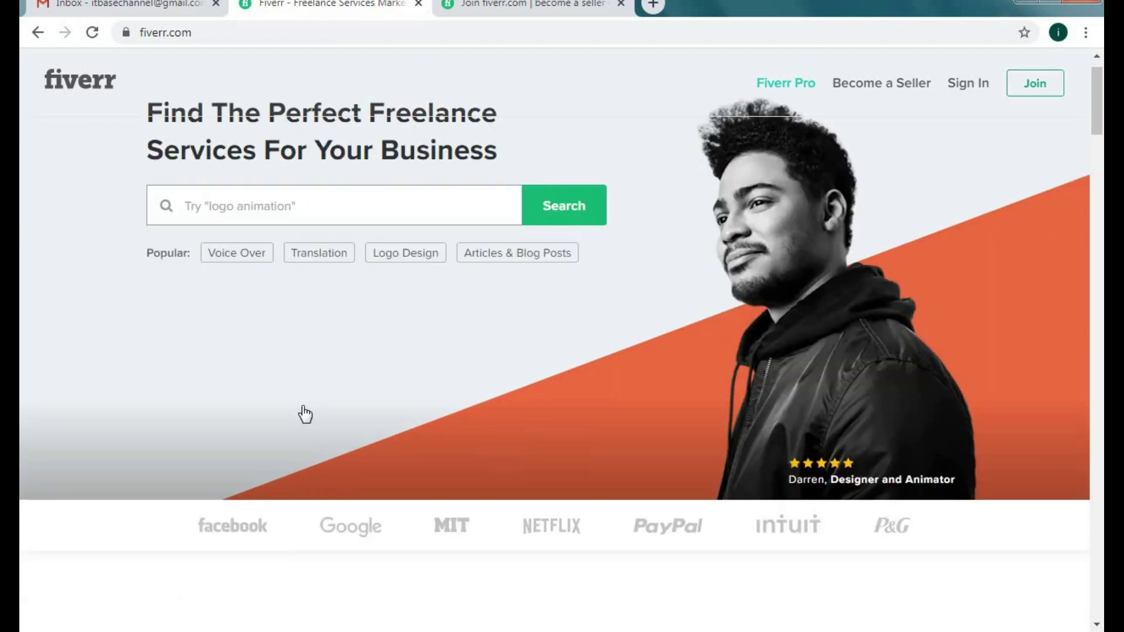
scroll(302, 432, down, 8)
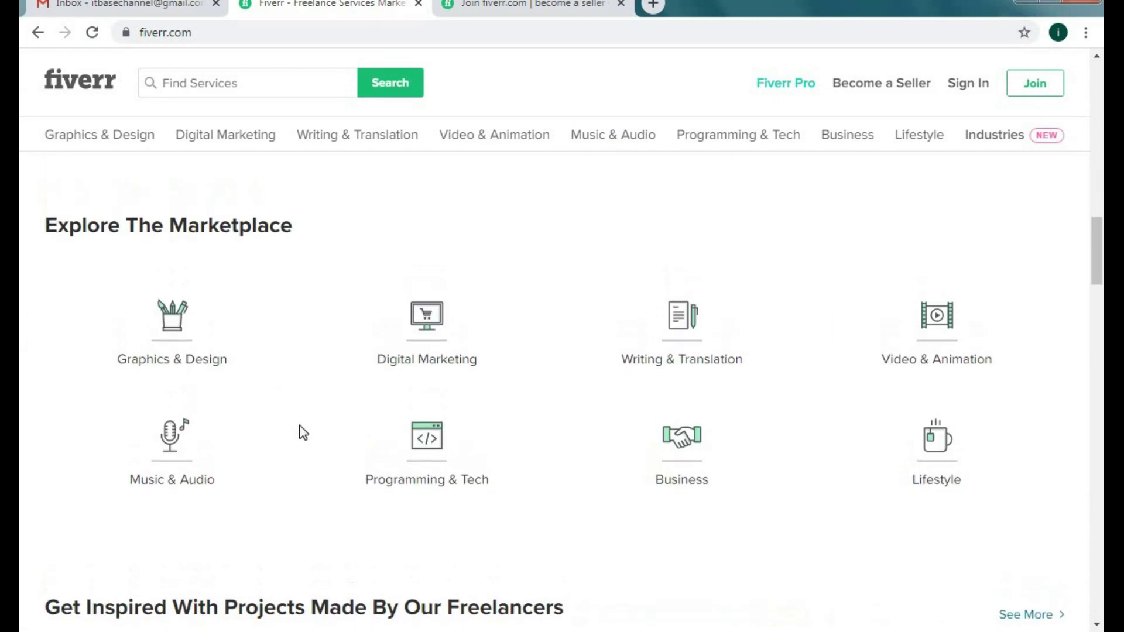
scroll(298, 431, up, 15)
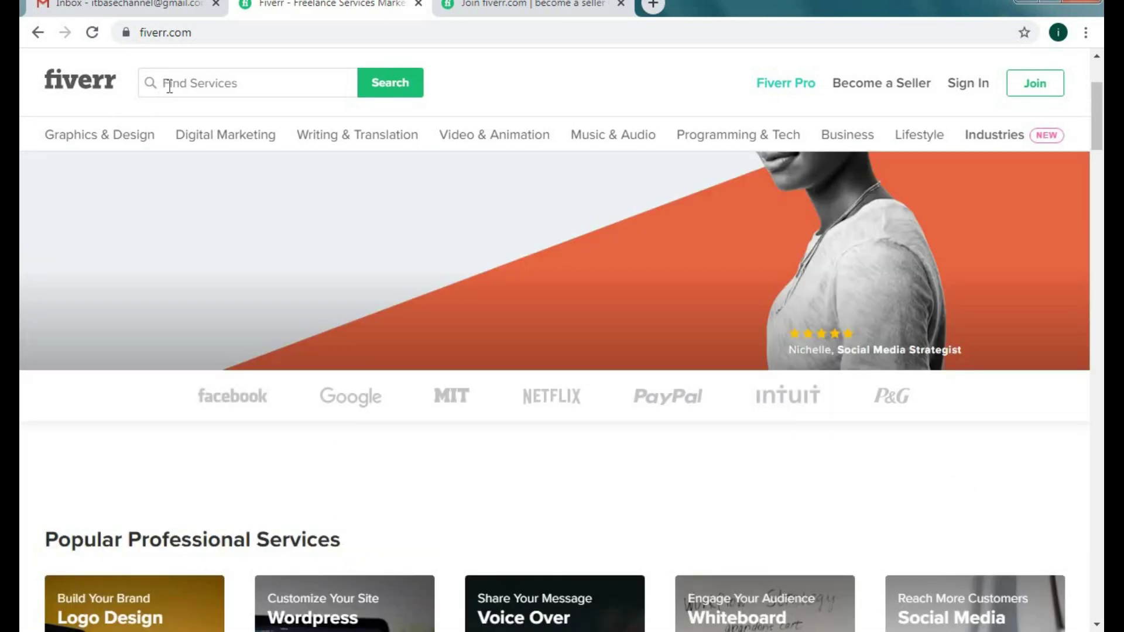
click(169, 86)
text(wedding slide show)
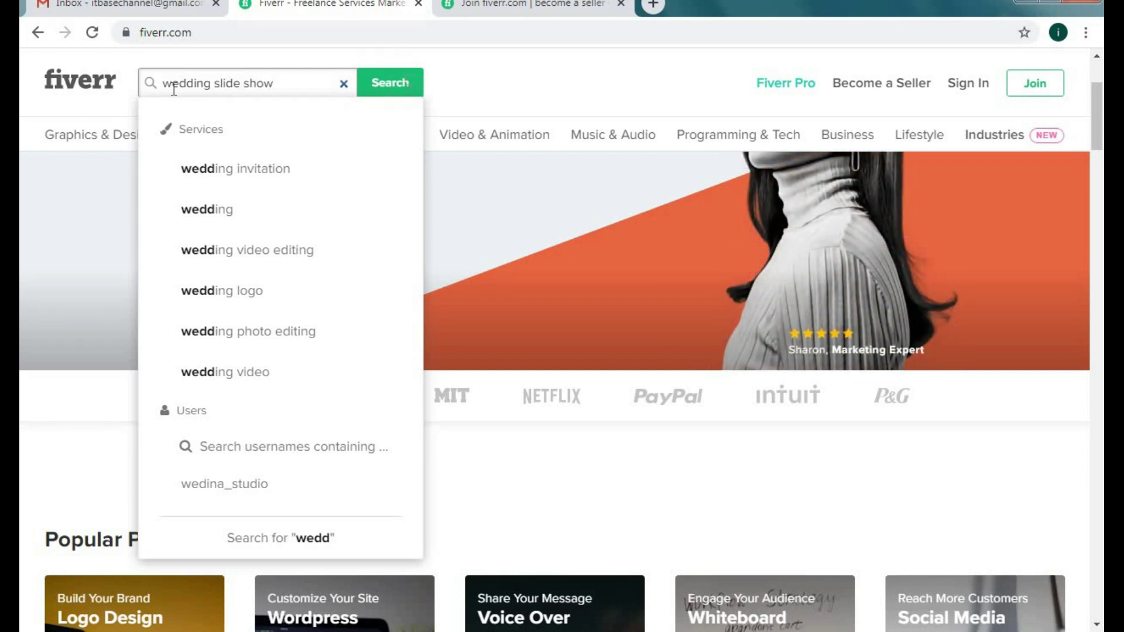
click(218, 177)
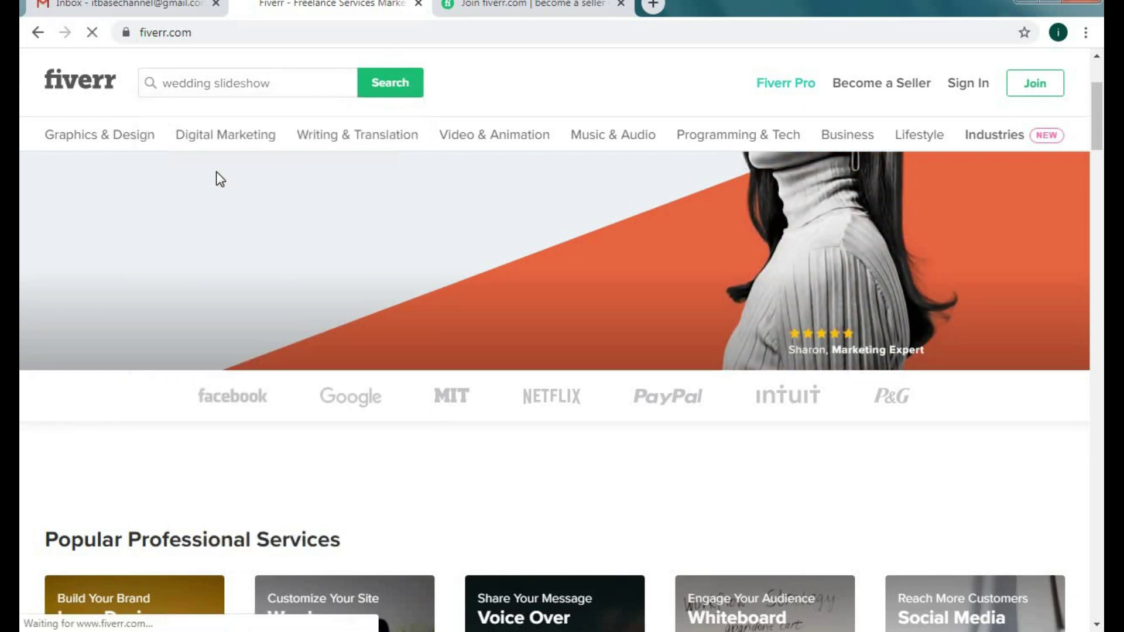
mouse_move(234, 134)
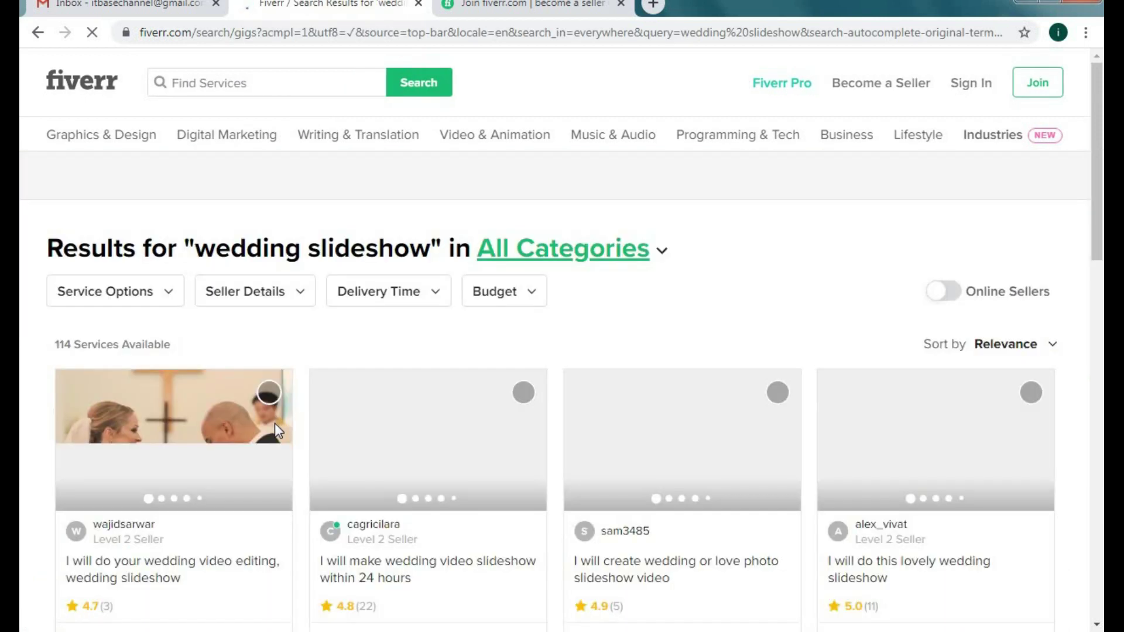
scroll(275, 430, down, 1)
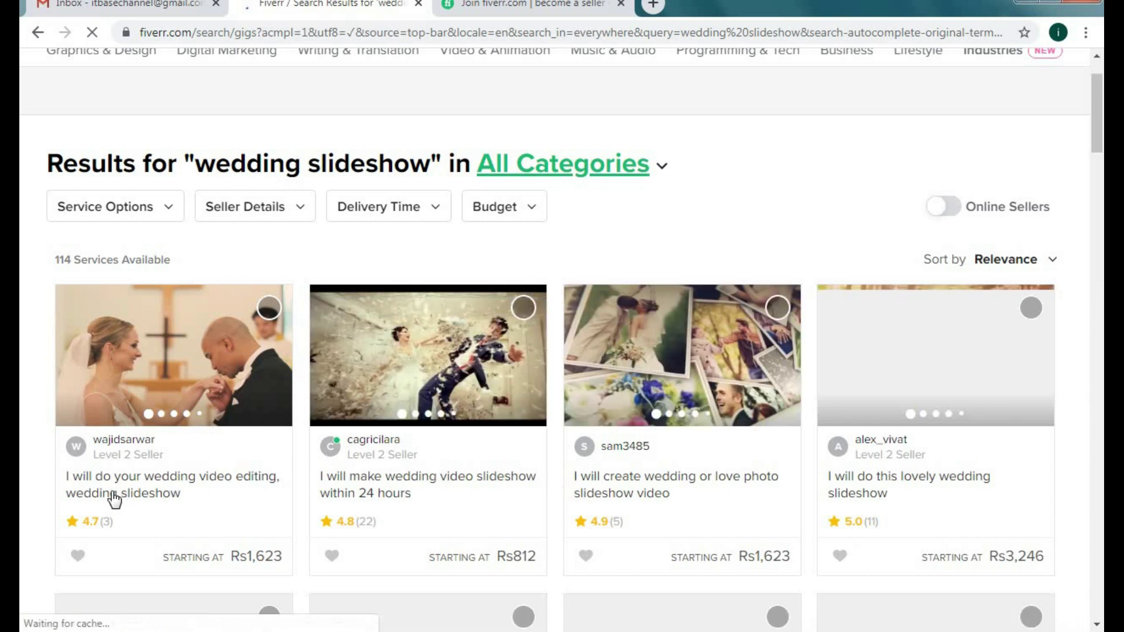
scroll(135, 188, up, 1)
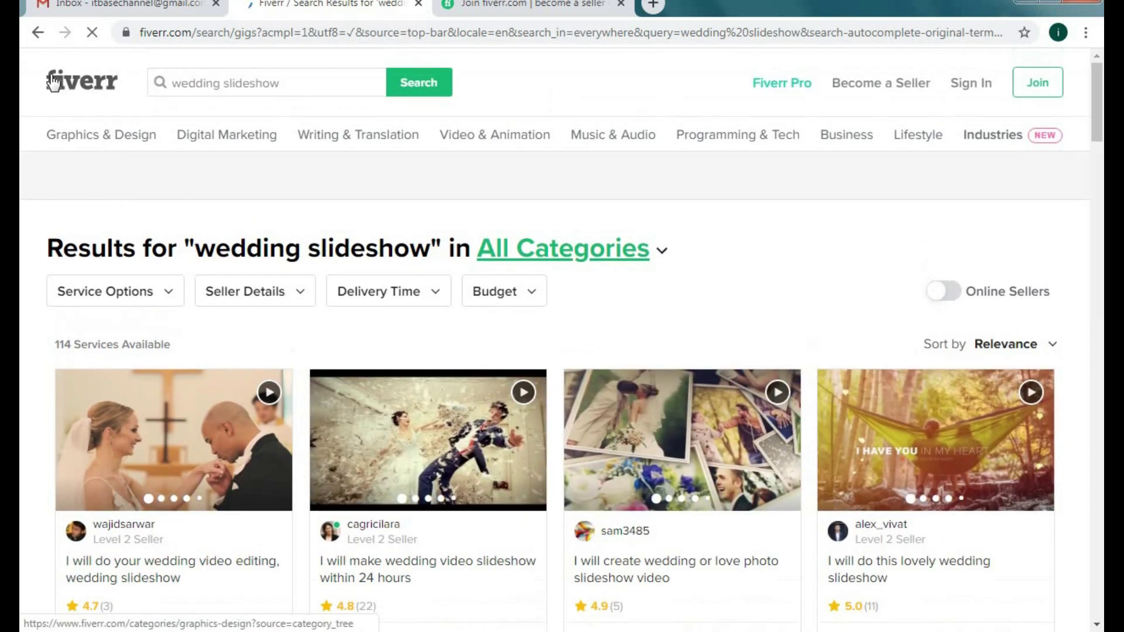
click(36, 36)
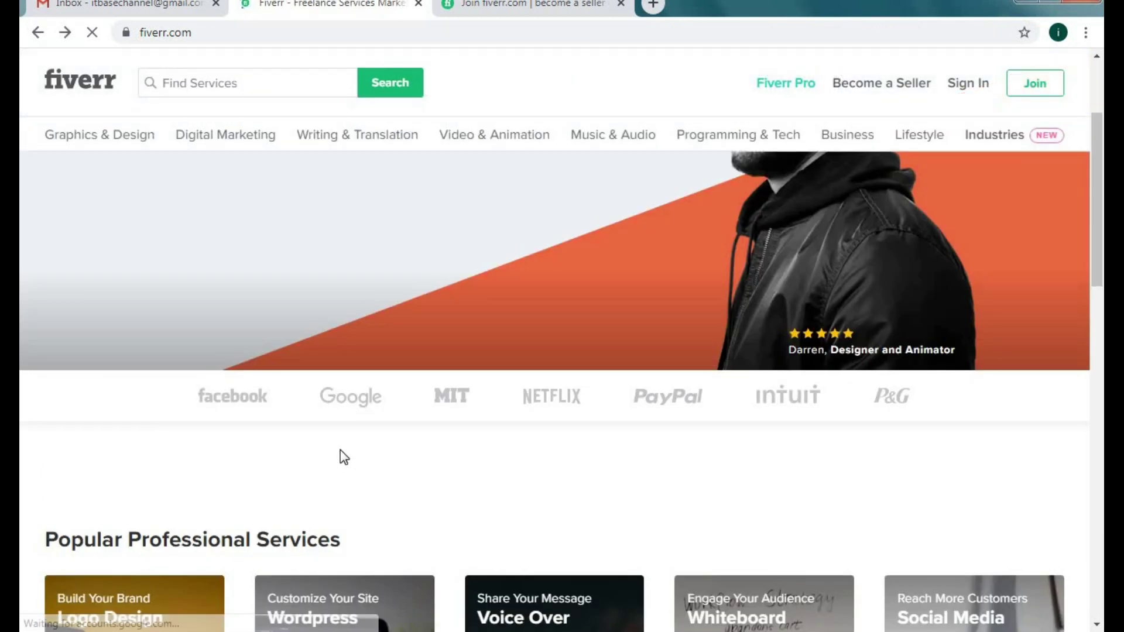
scroll(242, 315, up, 2)
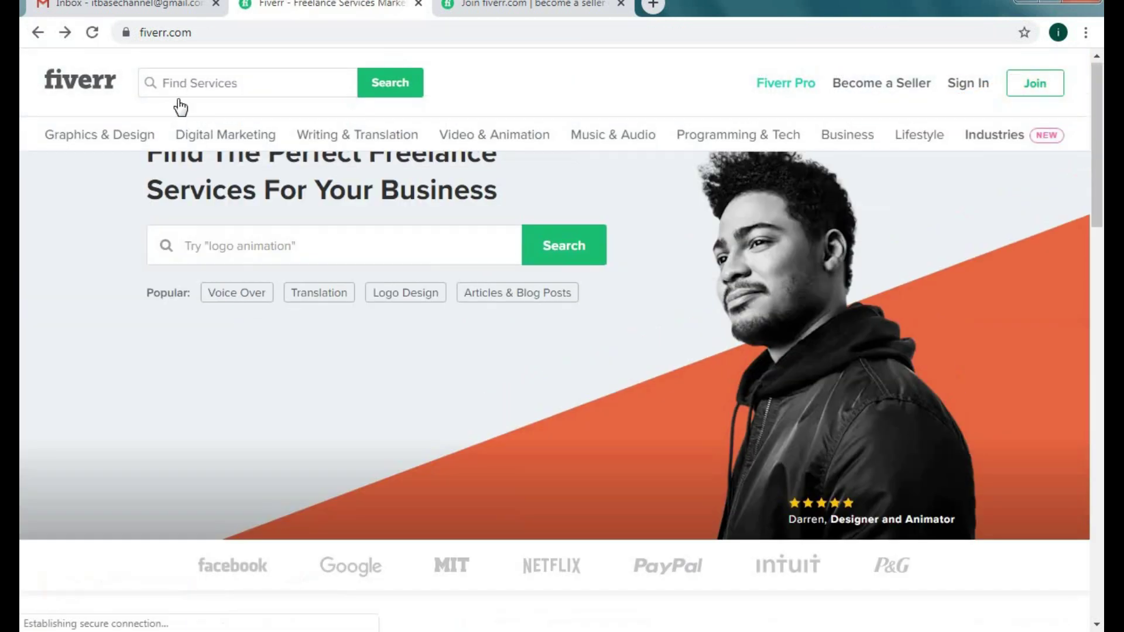
scroll(418, 494, down, 3)
scroll(413, 497, up, 3)
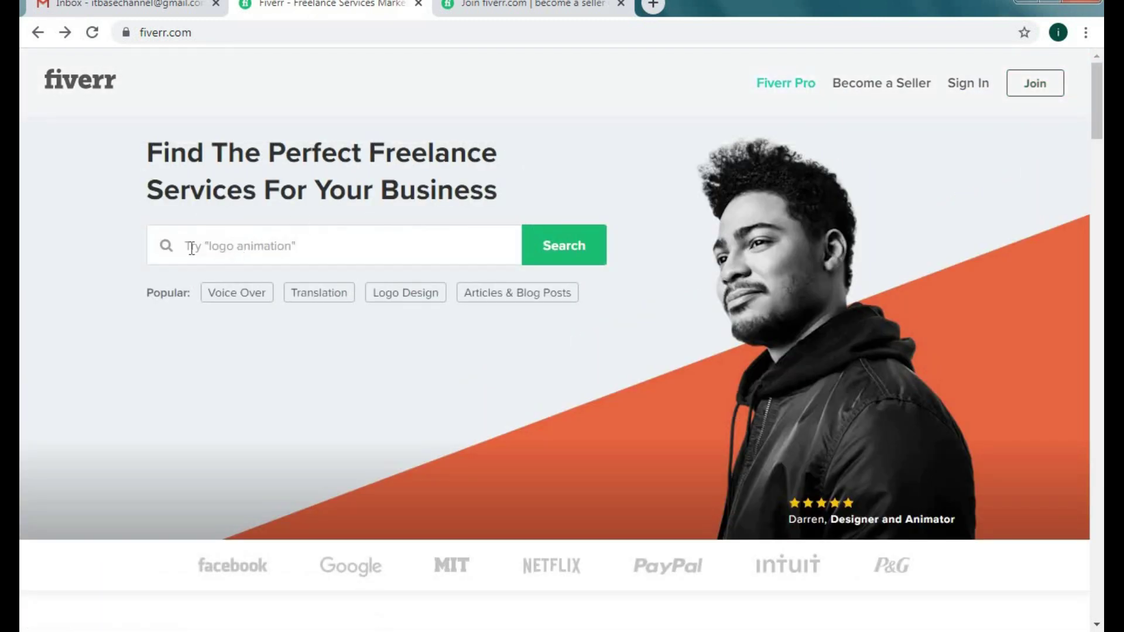
scroll(383, 413, down, 4)
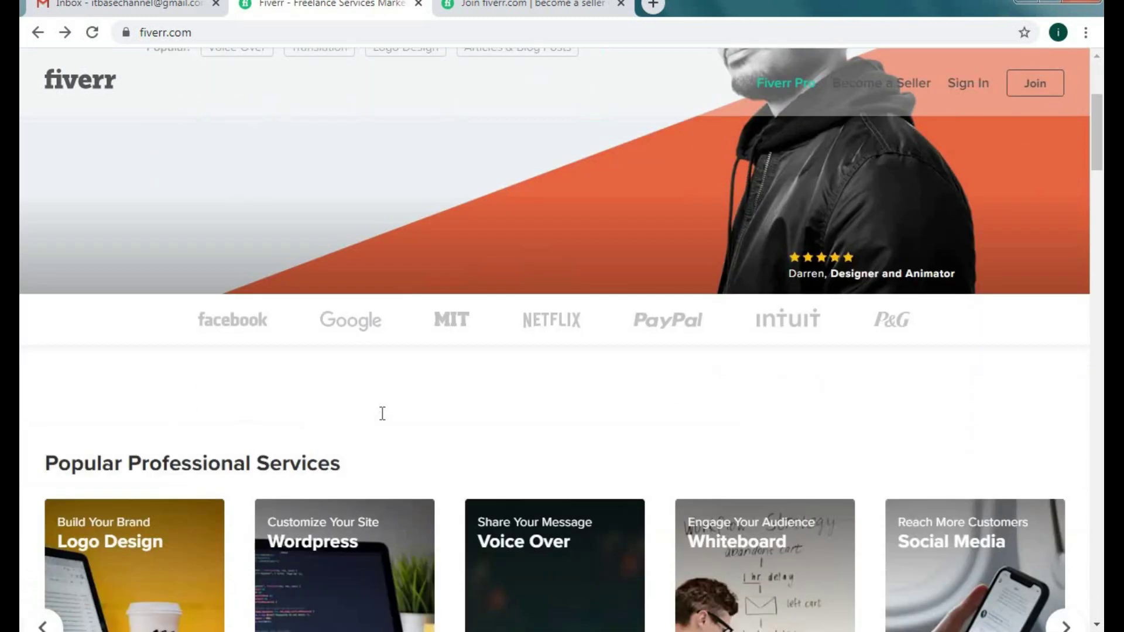
scroll(382, 413, down, 2)
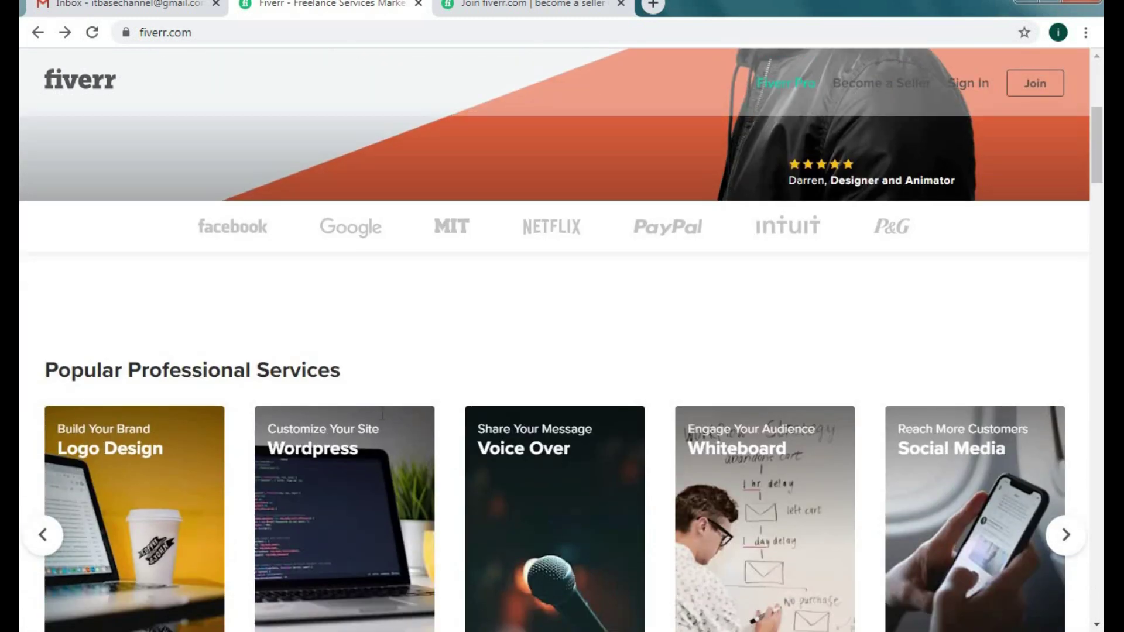
scroll(379, 382, up, 6)
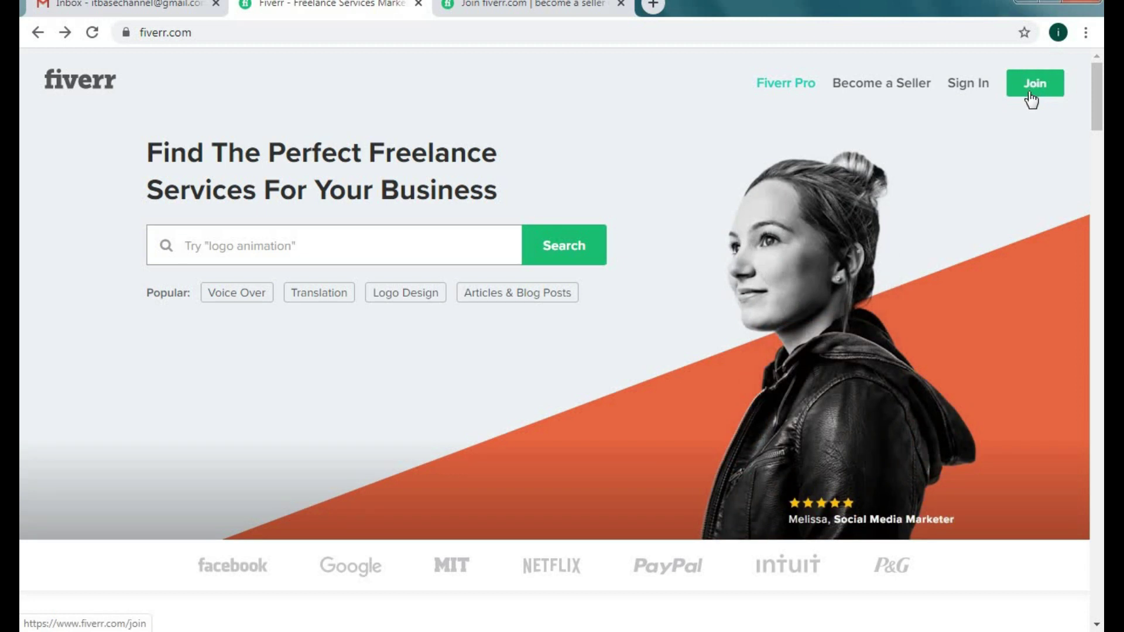
Step: Enter and correct the sign-up email on the Join Fiverr page, then continue
click(556, 8)
mouse_move(495, 136)
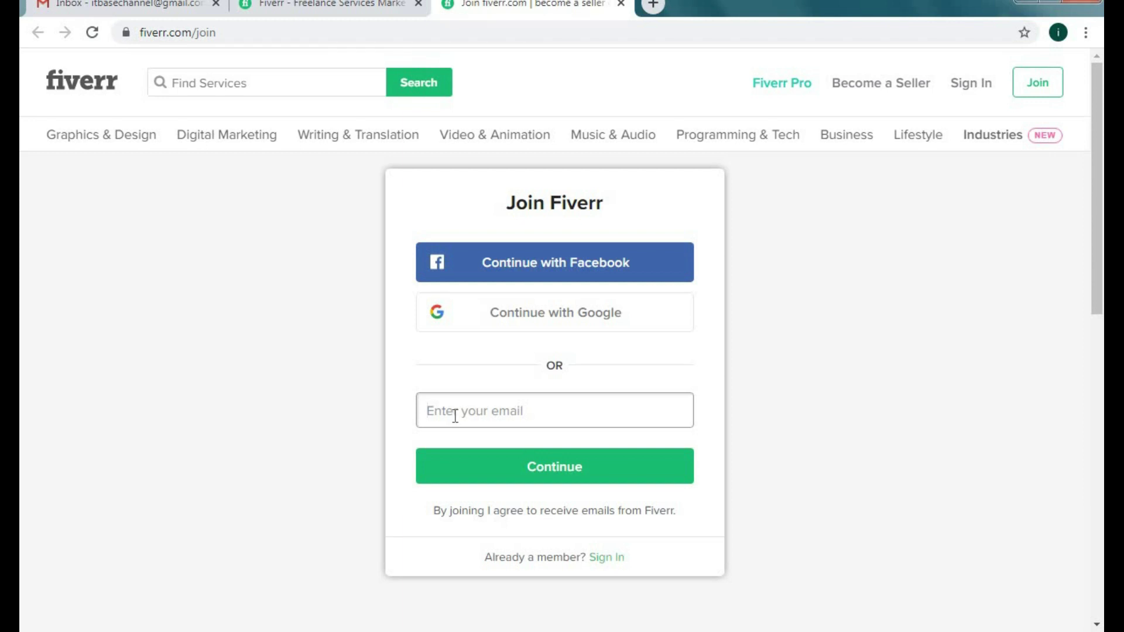
click(455, 415)
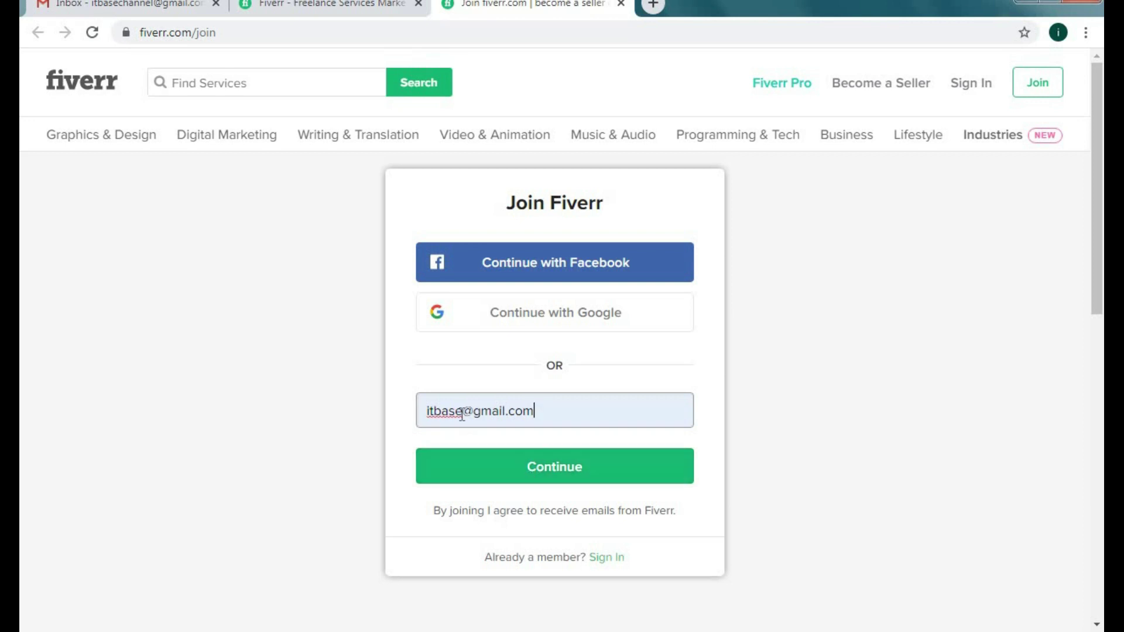
click(462, 413)
text(channel)
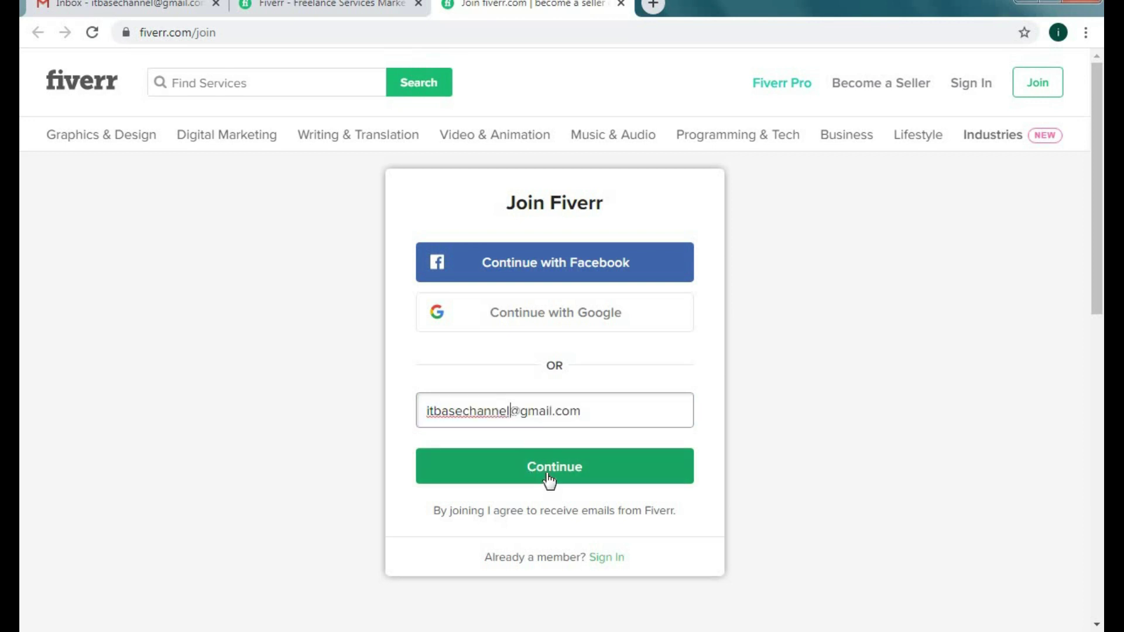
click(549, 476)
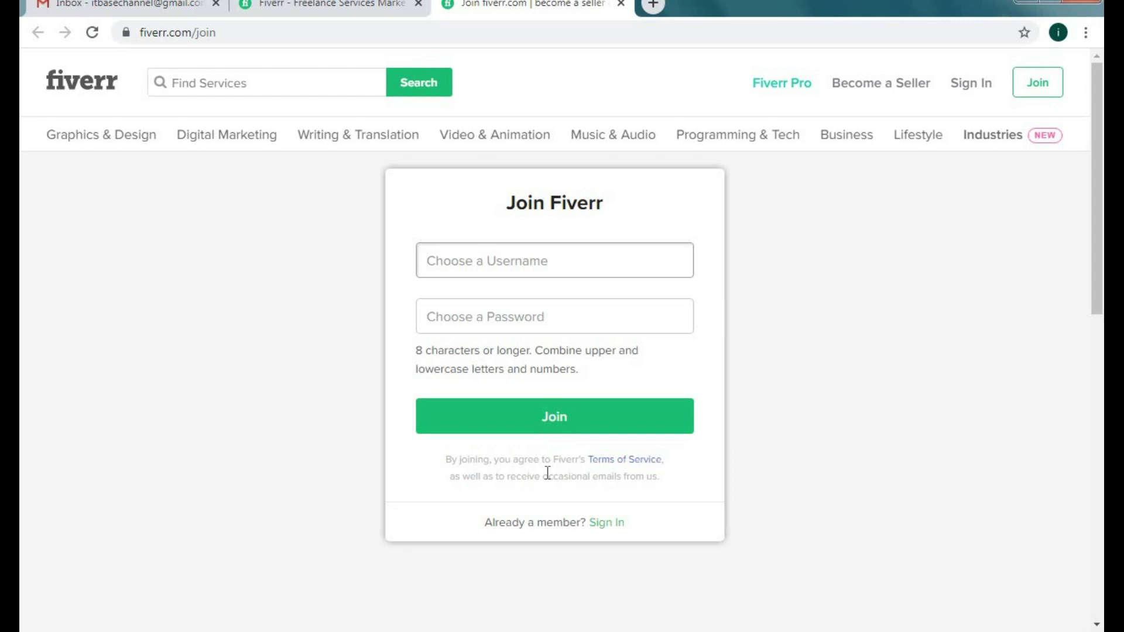
Step: Enter a username and replace the rejected password with a valid one
text(itbasechannel)
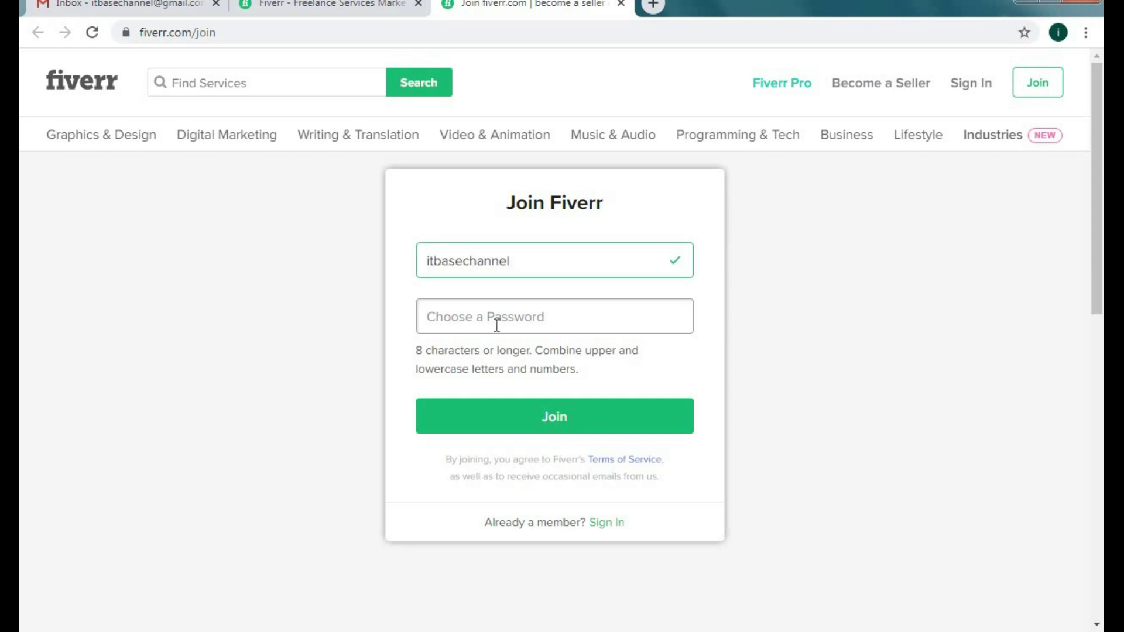
text(********)
drag(509, 322, 420, 333)
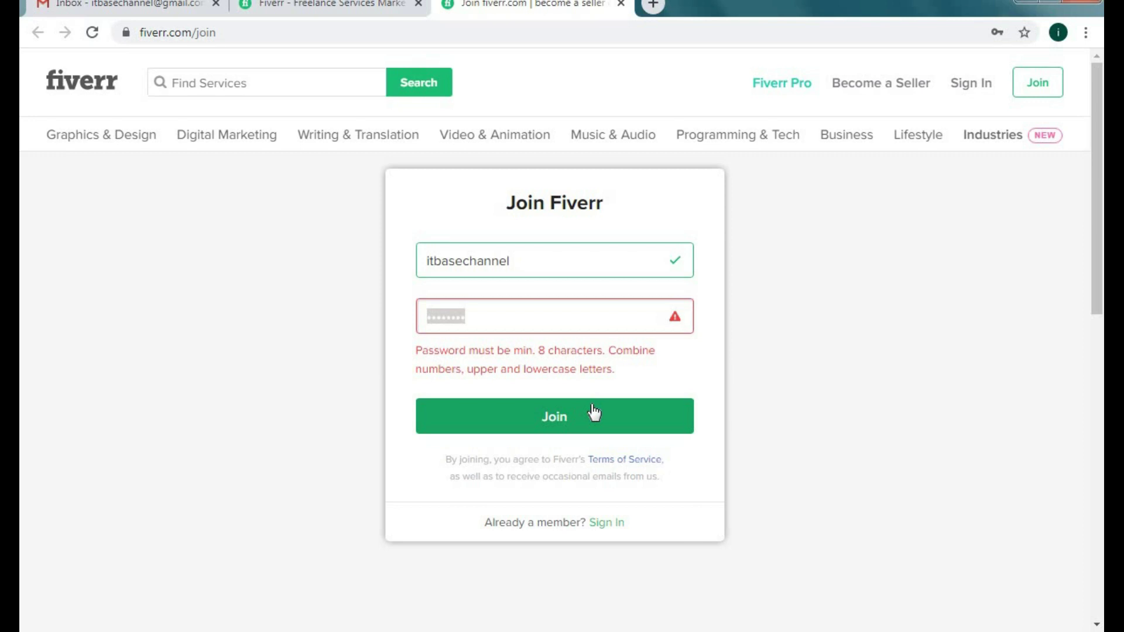
key(ctrl+v)
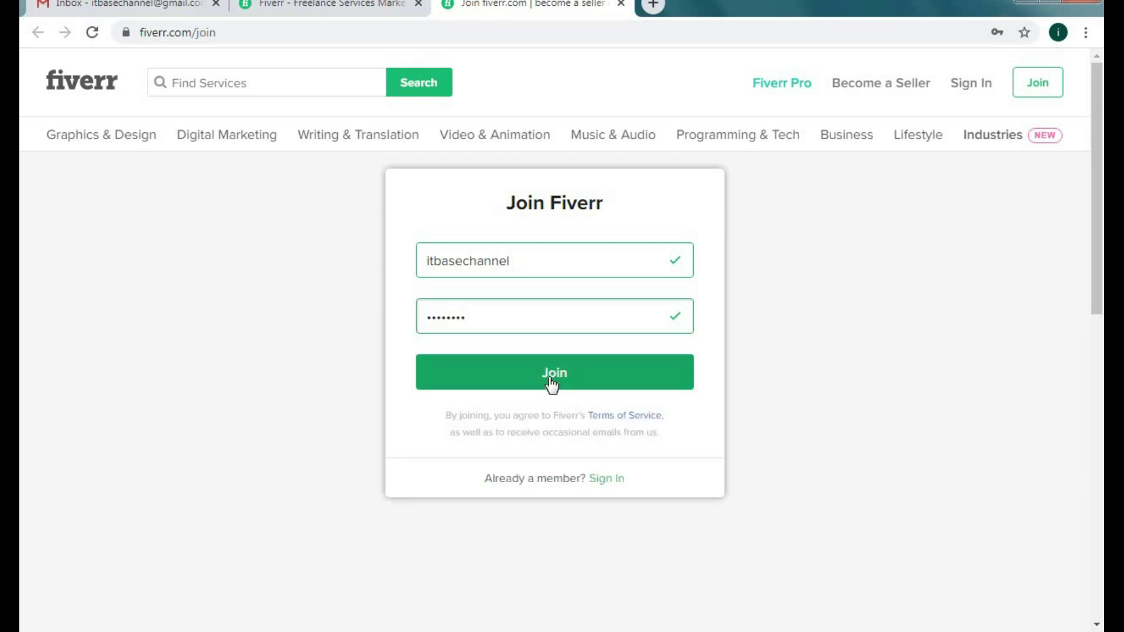
Step: Submit the sign-up form and pass the fire hydrant image challenge
click(550, 381)
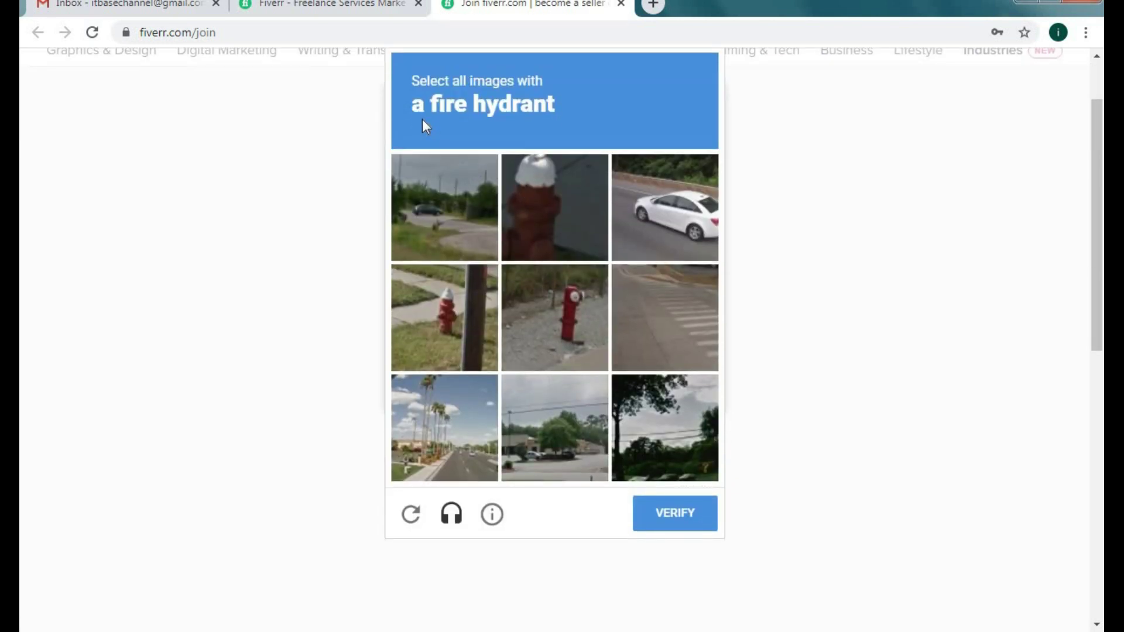
click(426, 316)
click(552, 311)
click(537, 220)
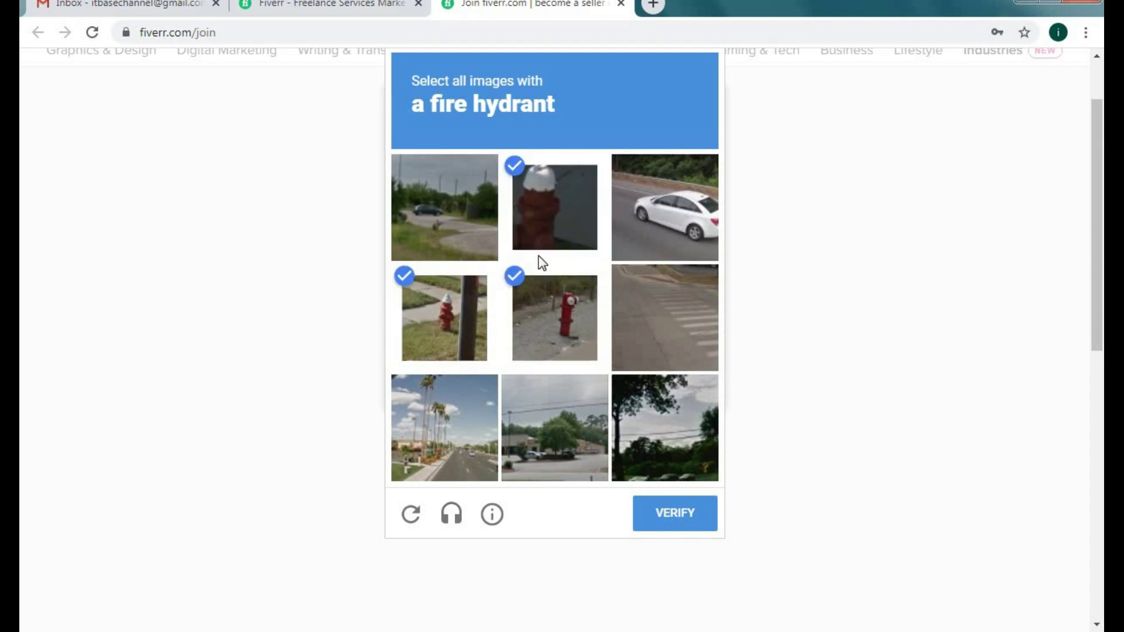
click(655, 516)
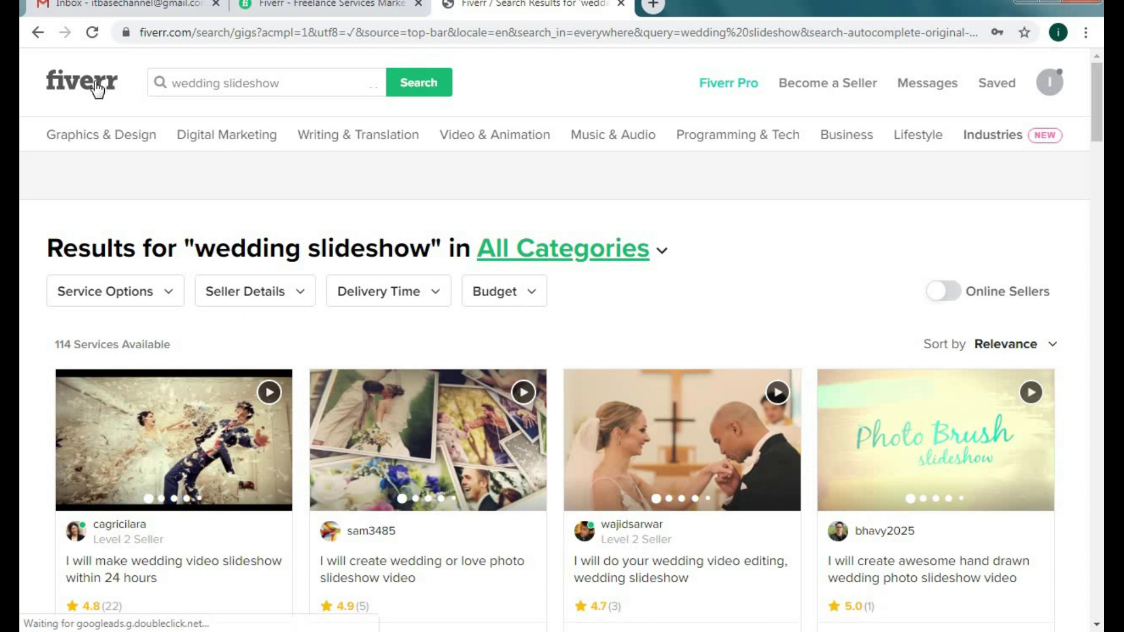
Step: Dismiss Chrome's save-password prompt, select the 'wedding slideshow' search text, and bring up the account menu
mouse_move(96, 140)
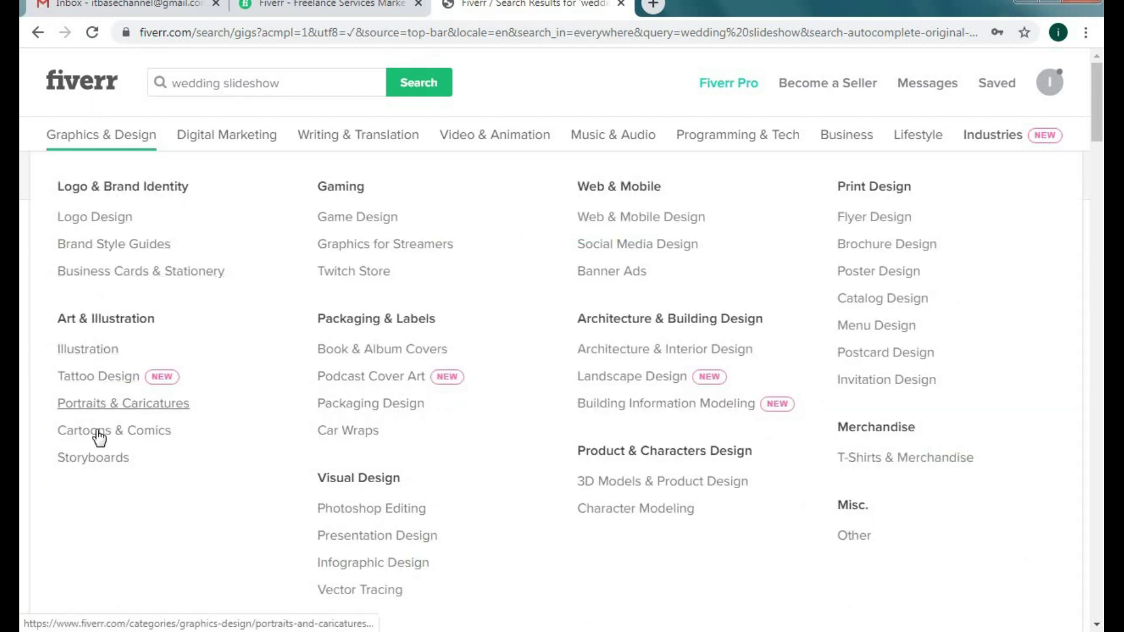
mouse_move(372, 147)
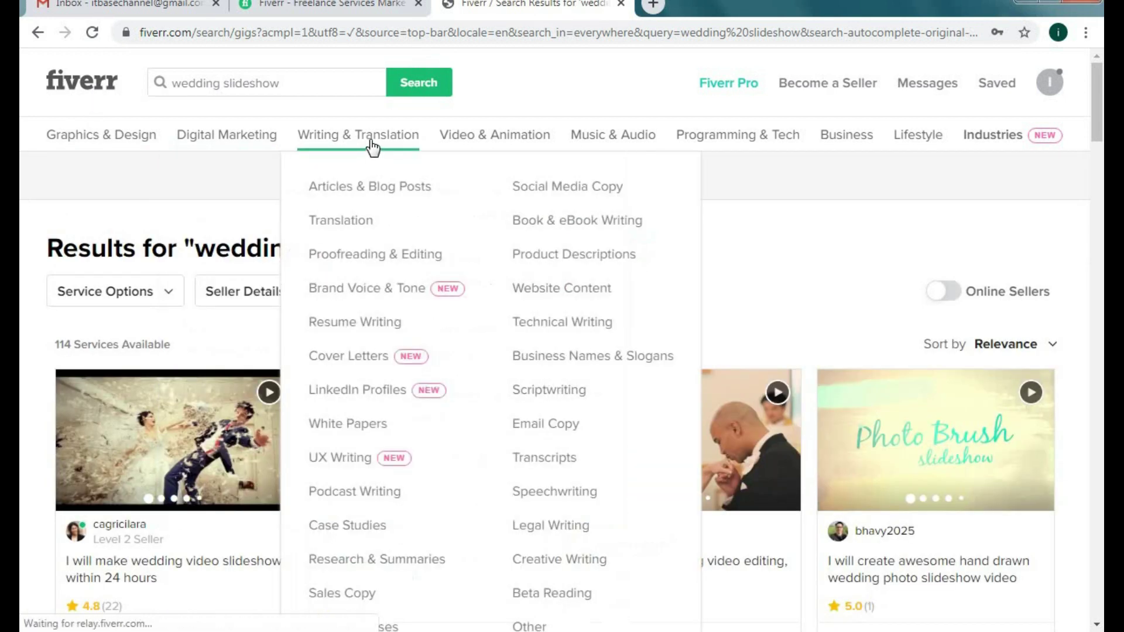
mouse_move(492, 151)
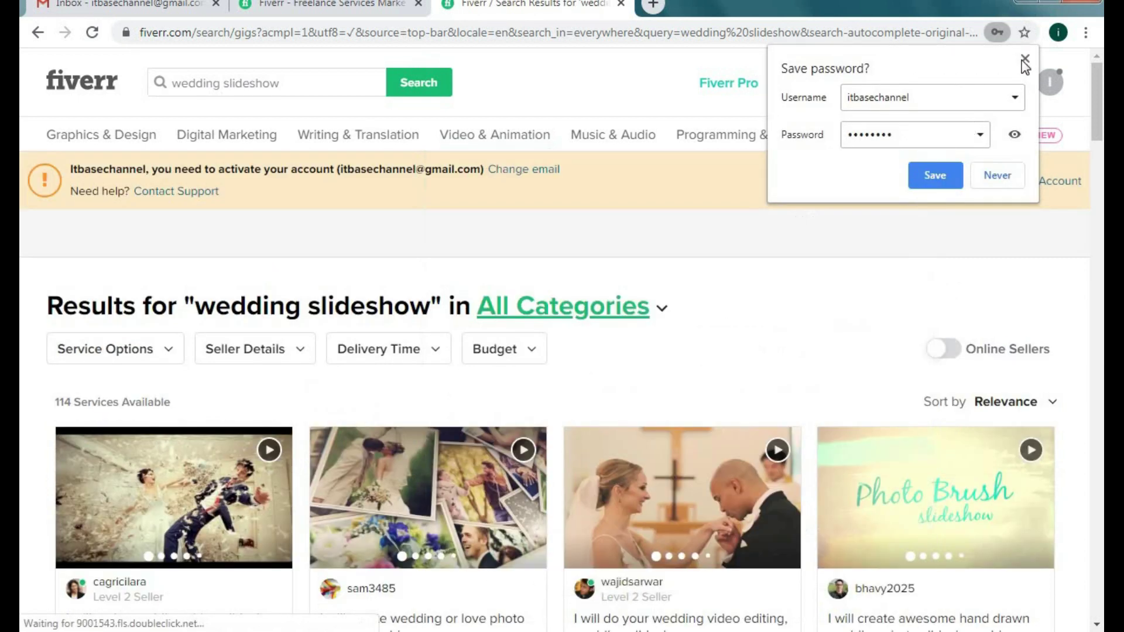
click(1025, 60)
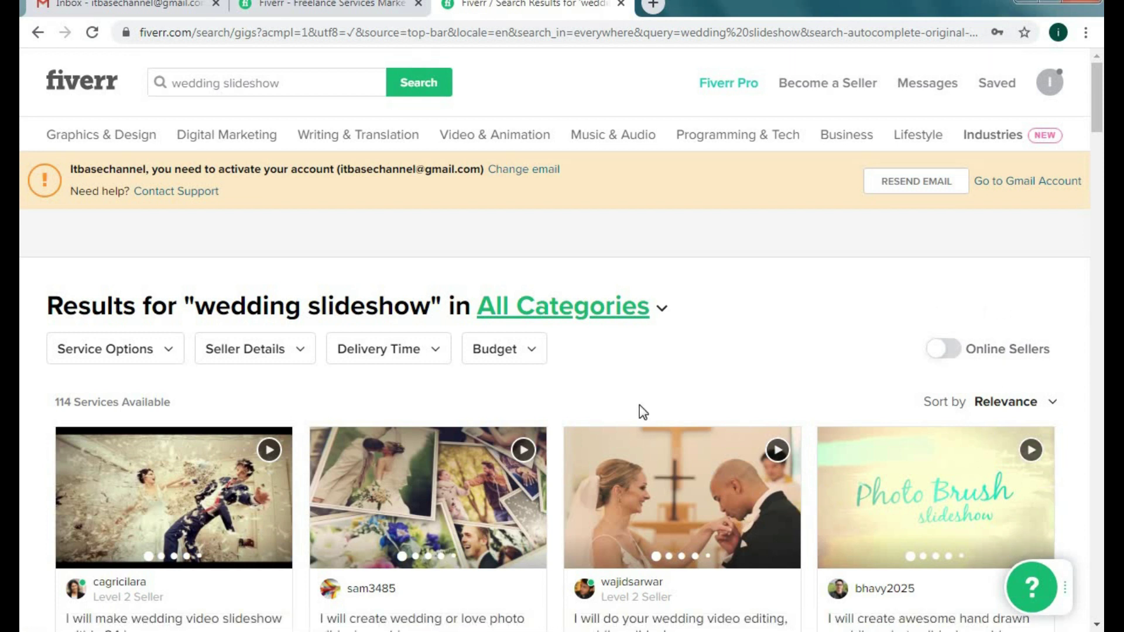
click(225, 85)
drag(288, 83, 147, 94)
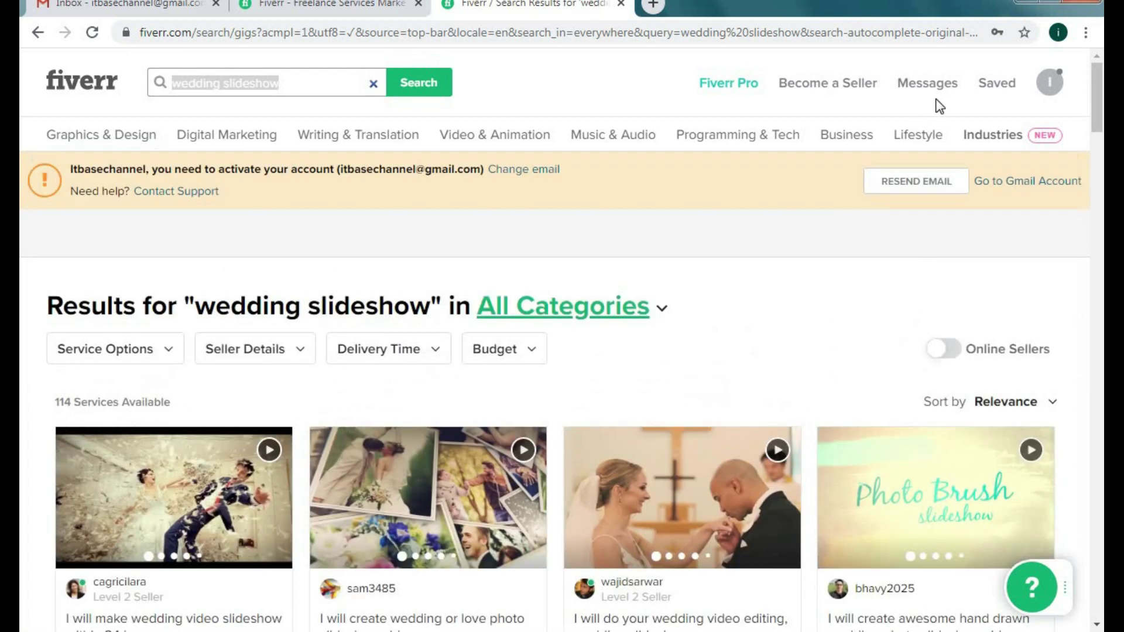
click(1055, 88)
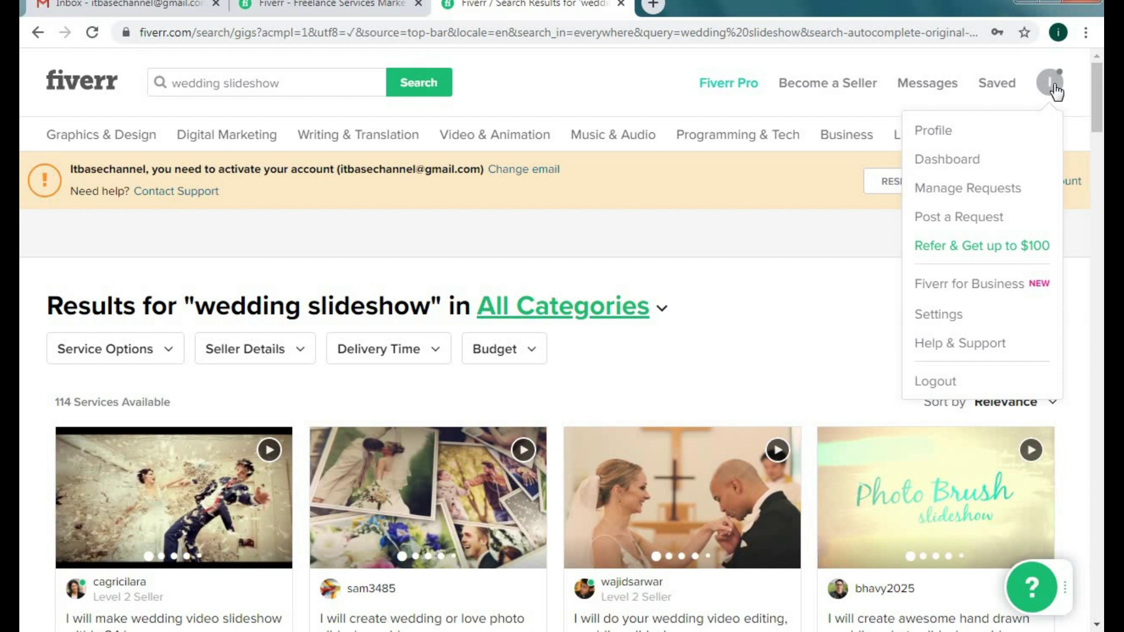
Step: View your own Fiverr profile page, then switch to the Gmail inbox tab
click(937, 133)
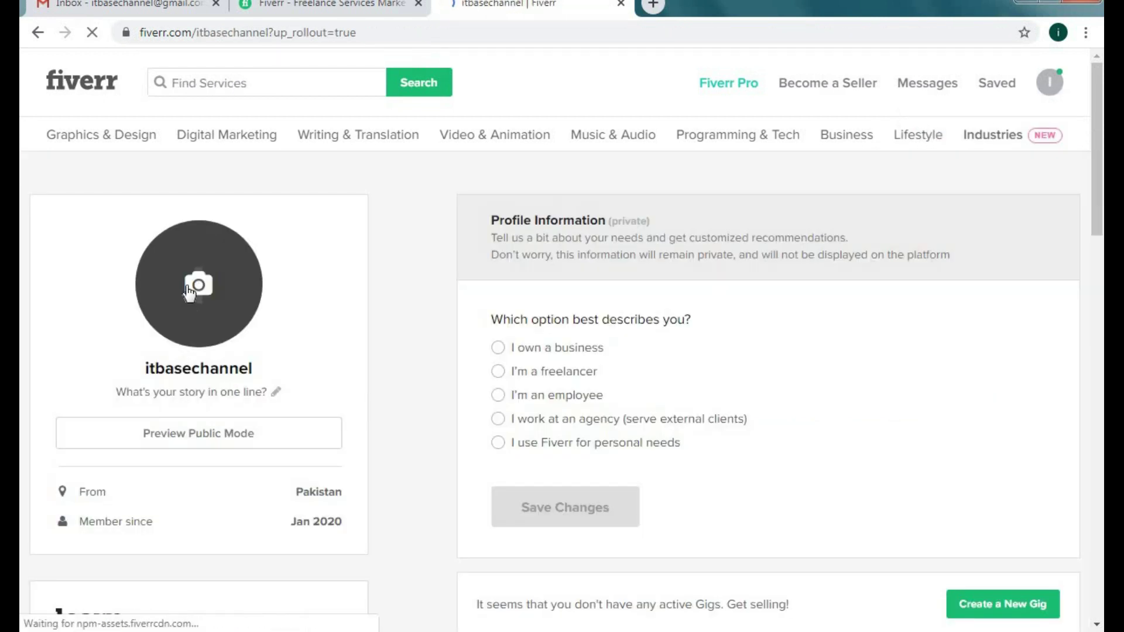
scroll(217, 359, down, 1)
scroll(217, 358, down, 3)
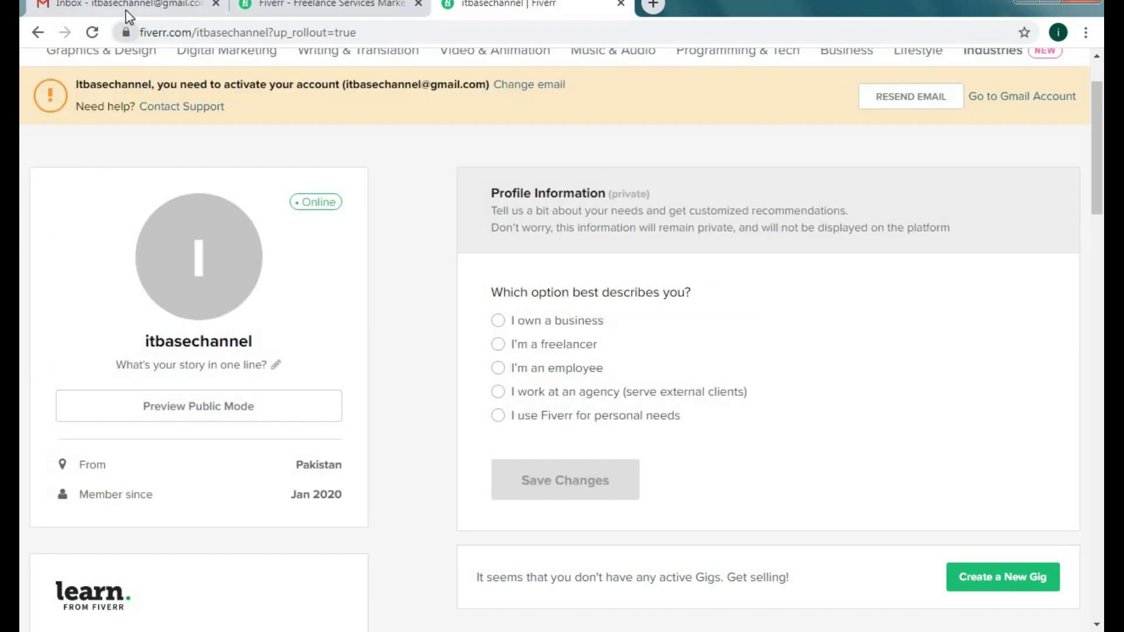
click(129, 7)
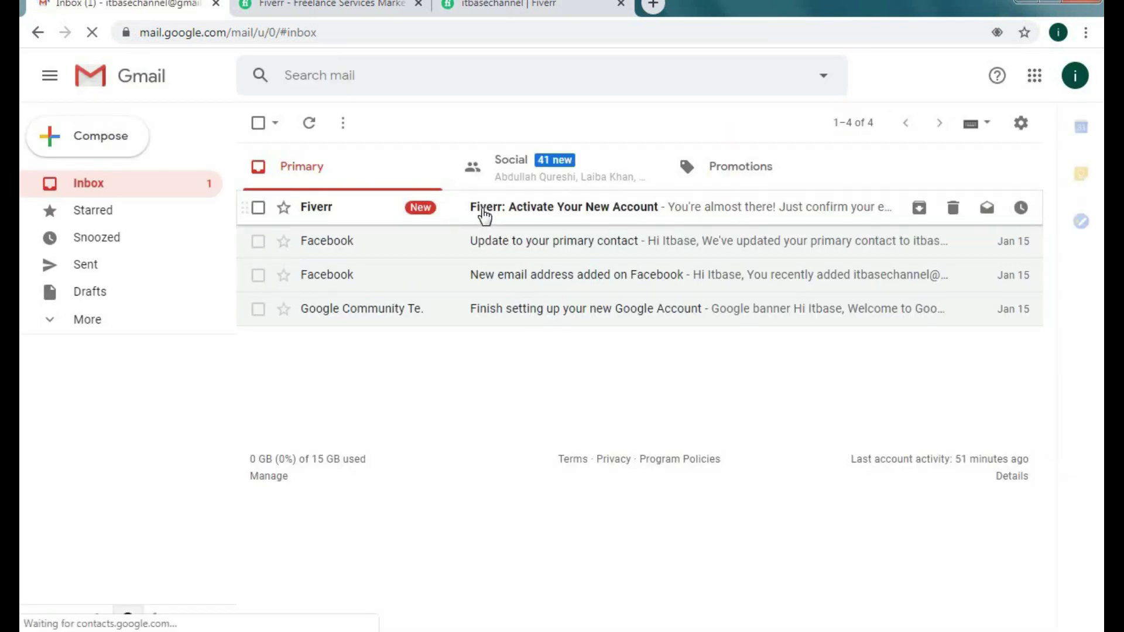
Step: Activate the account from Fiverr's 'Activate Your New Account' email
click(483, 212)
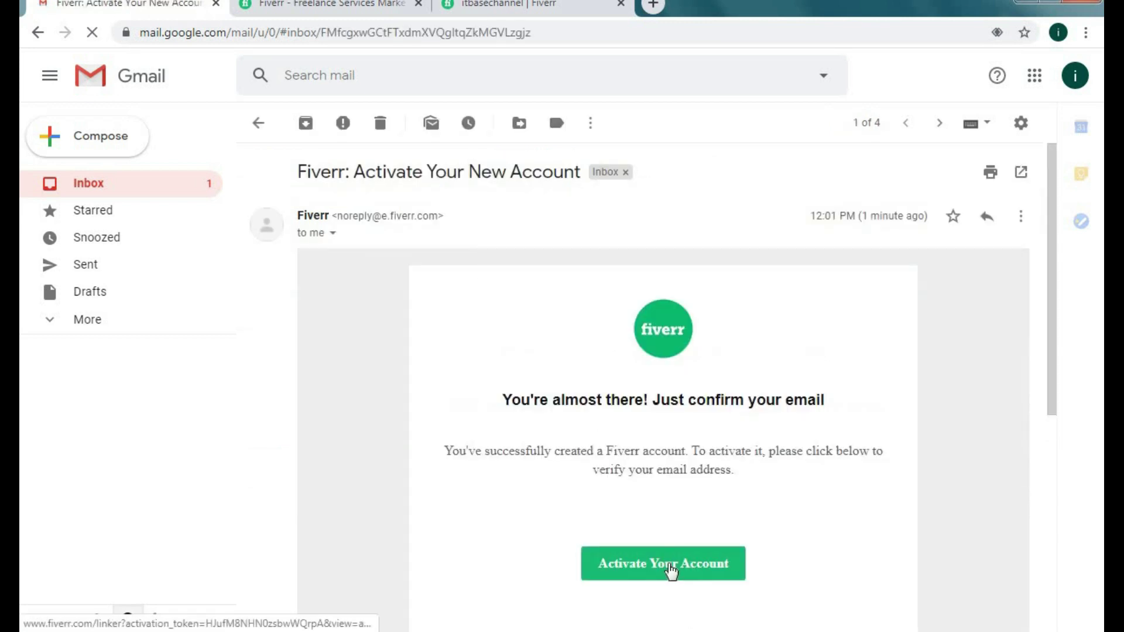
click(669, 565)
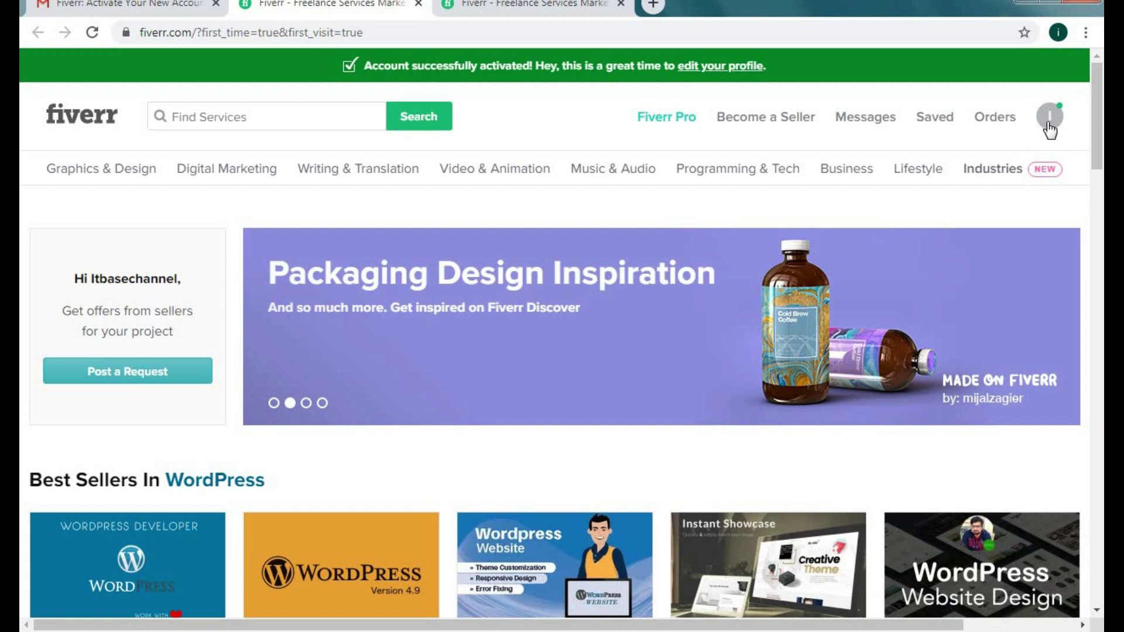
Step: Upload the portrait photo from D:\Galaxy S4 Backup as the profile picture
click(1049, 117)
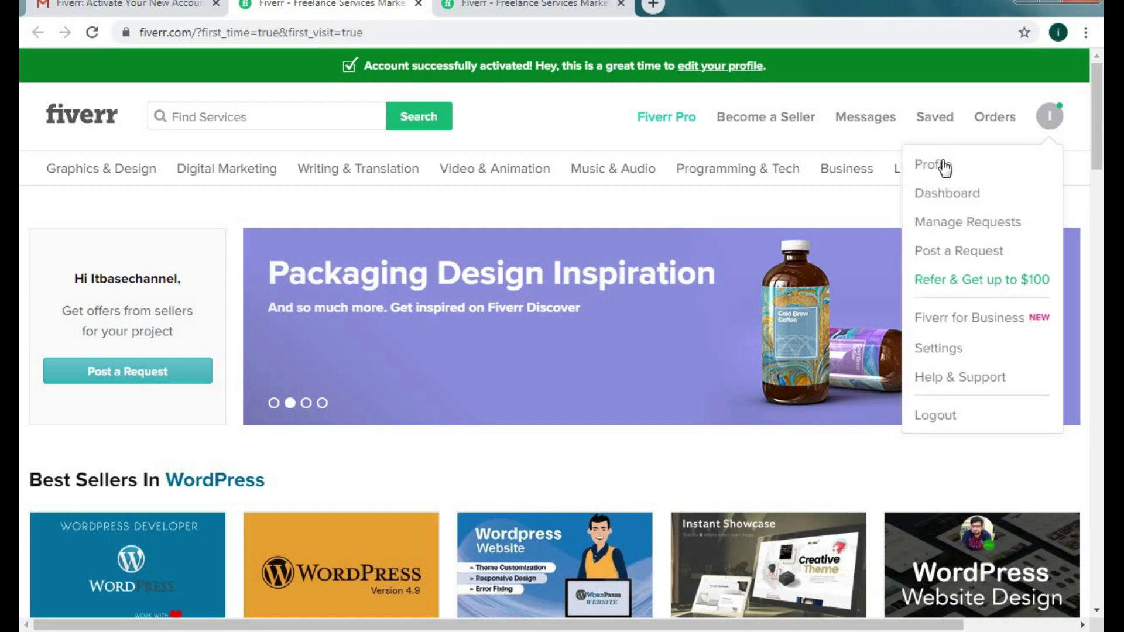
click(940, 170)
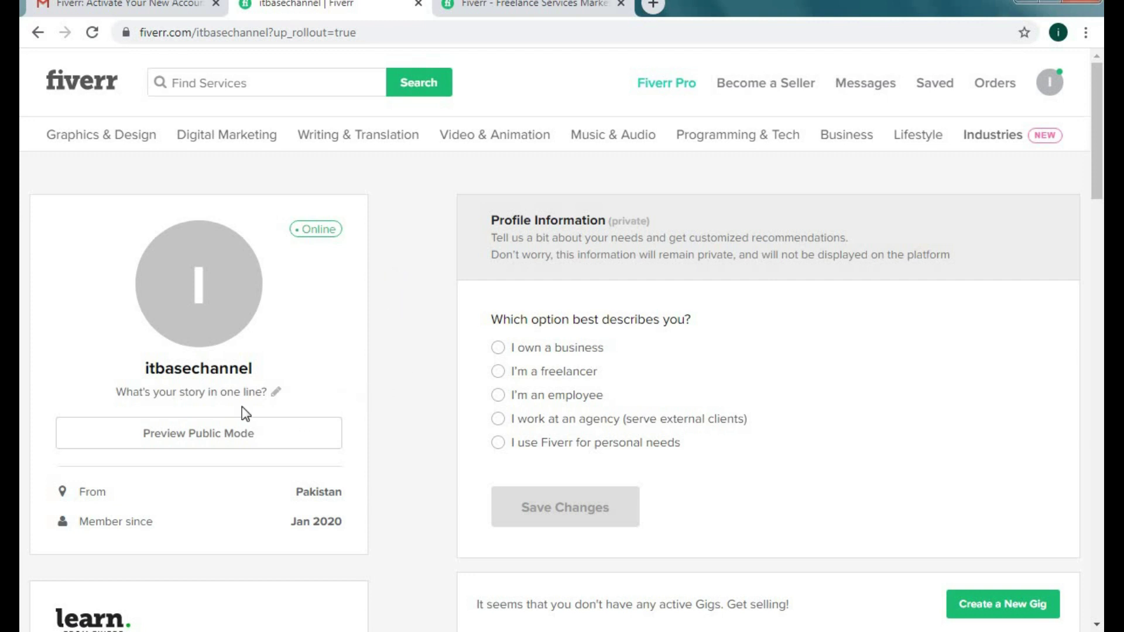
click(200, 293)
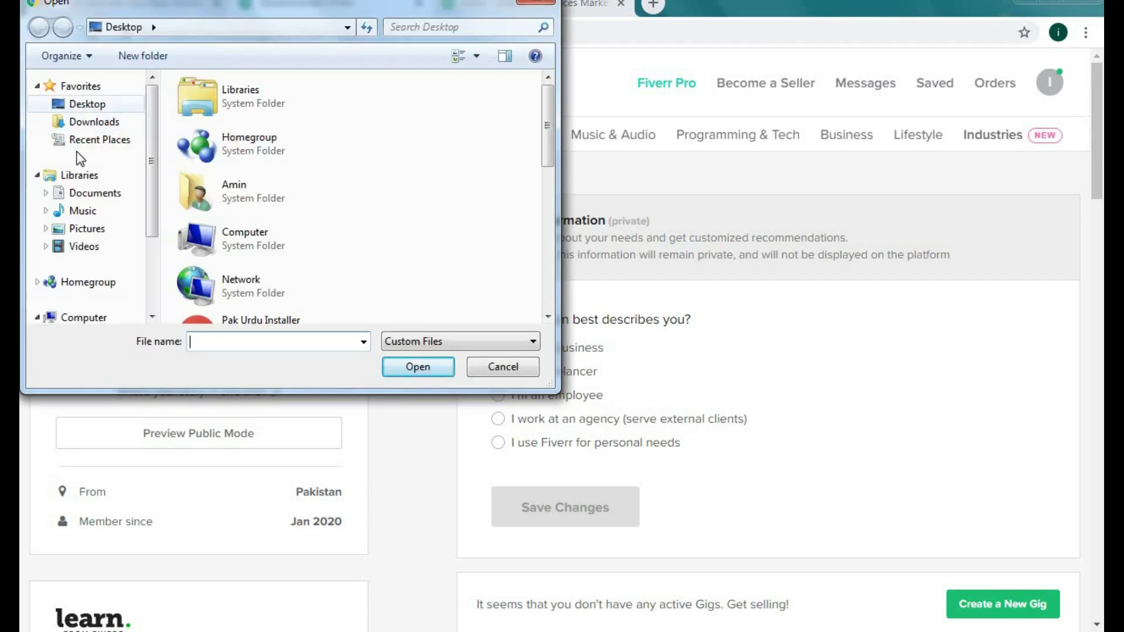
click(297, 227)
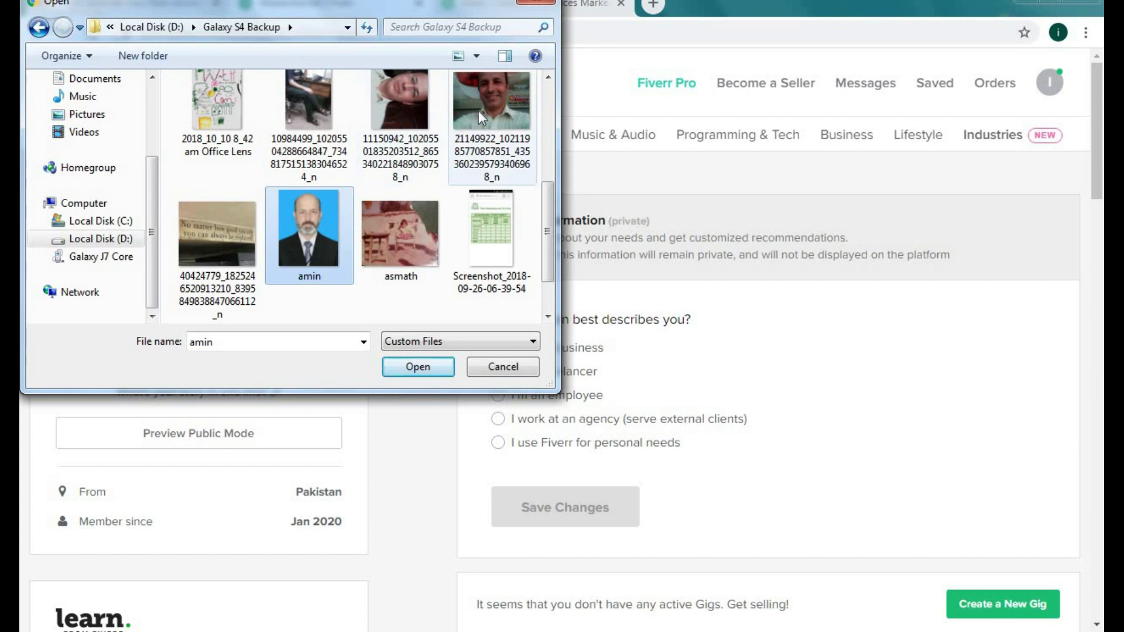
click(419, 370)
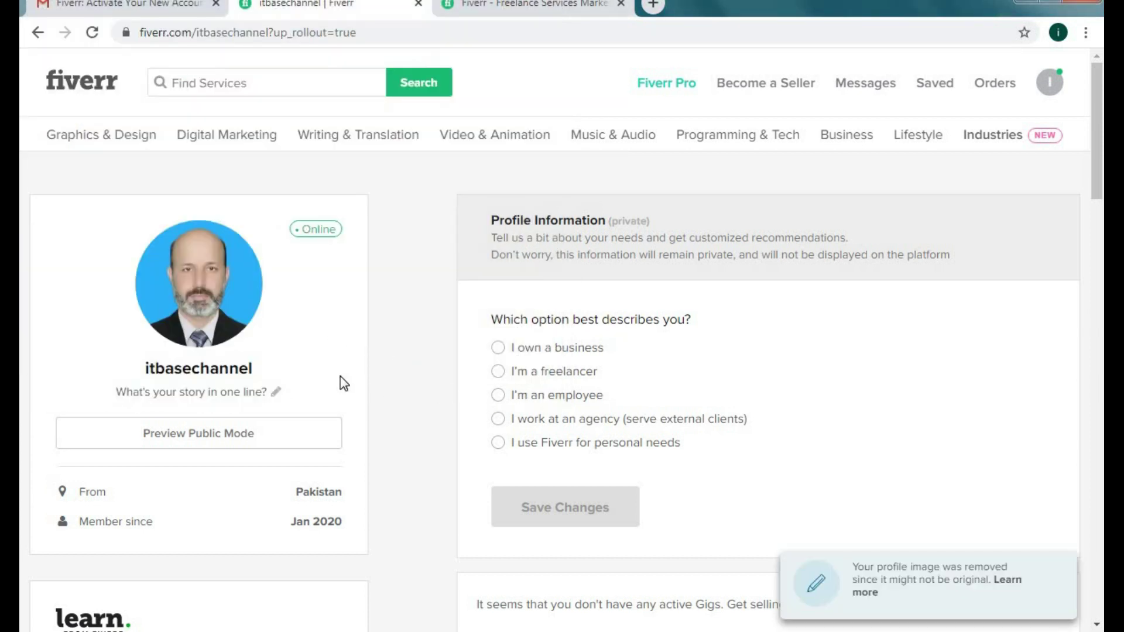
scroll(332, 356, down, 1)
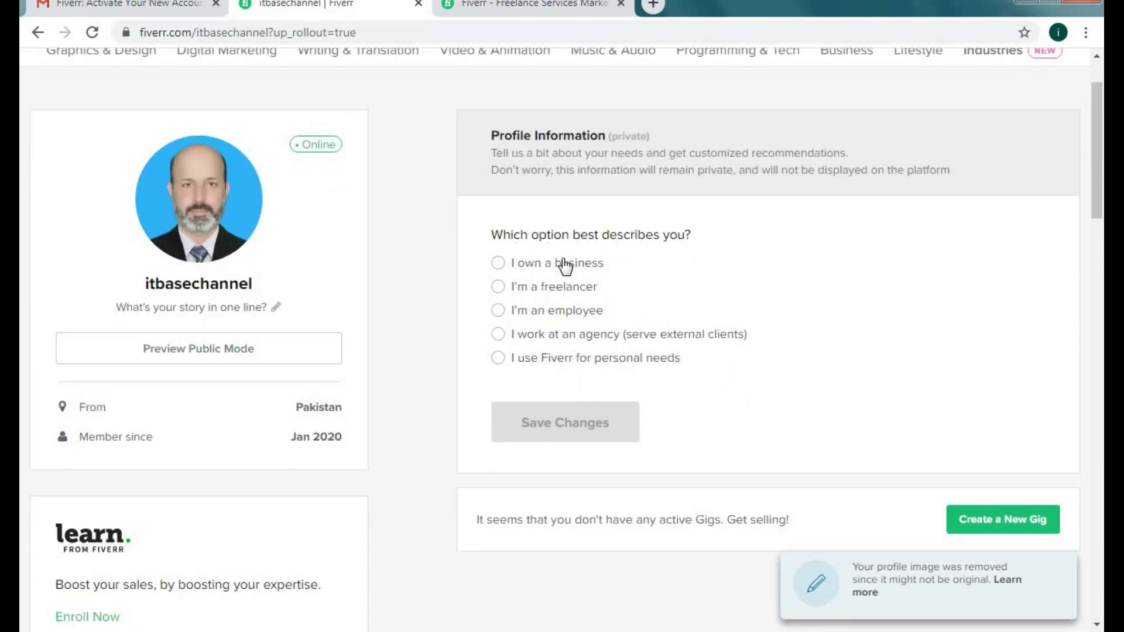
Step: Set the profile to 'I'm a freelancer' in Software and Internet Other, and save
click(499, 286)
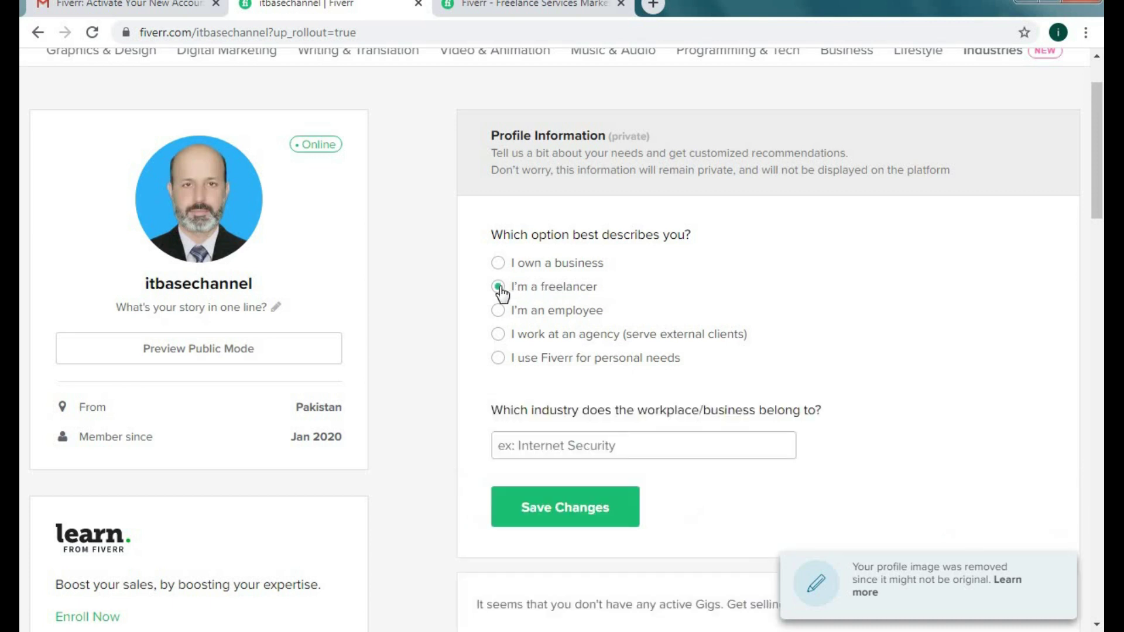
scroll(568, 329, down, 1)
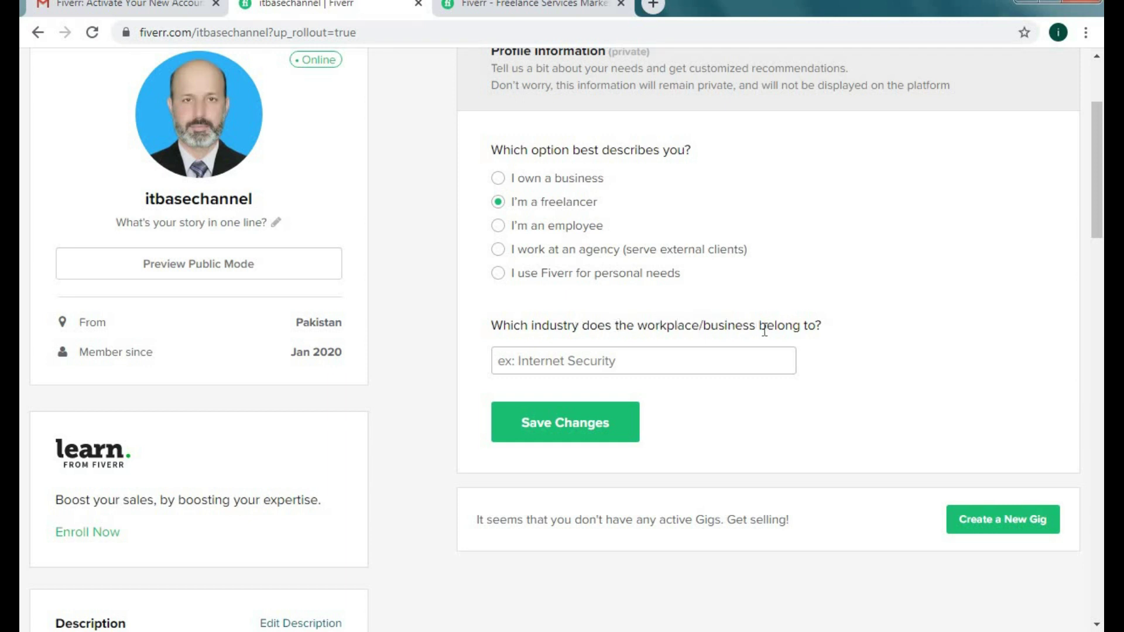
scroll(702, 333, down, 1)
click(597, 281)
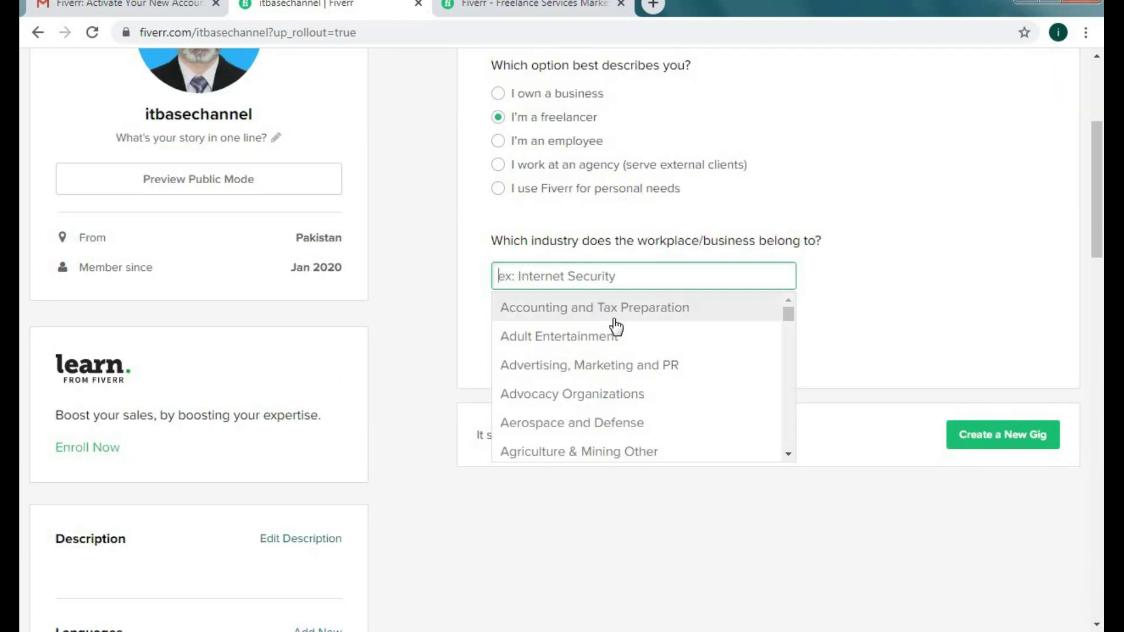
text(soft)
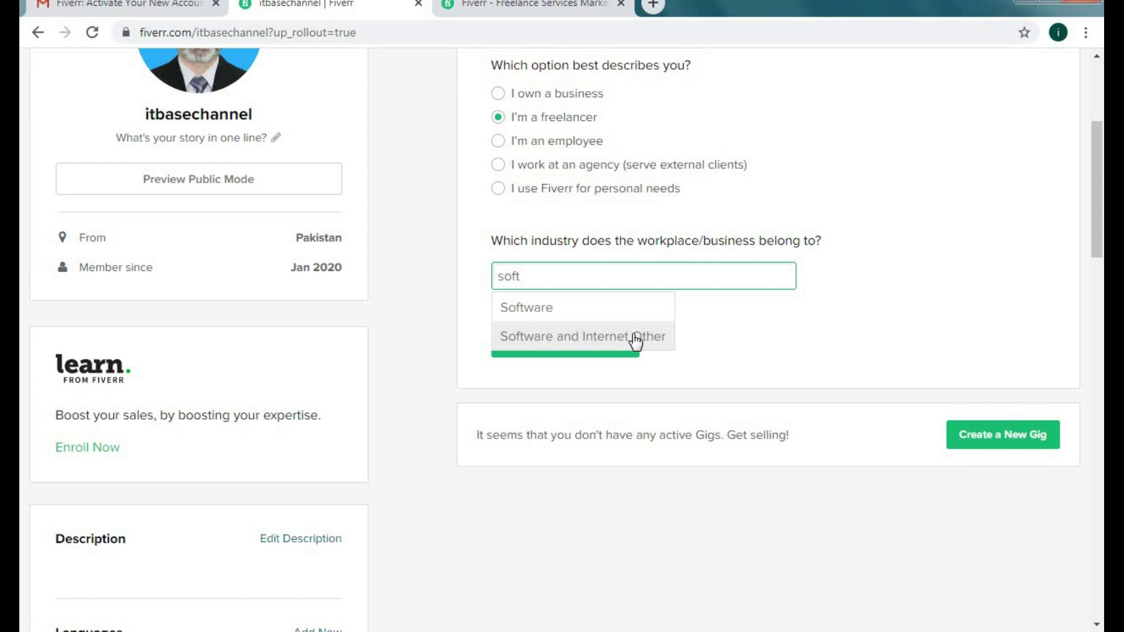
click(635, 338)
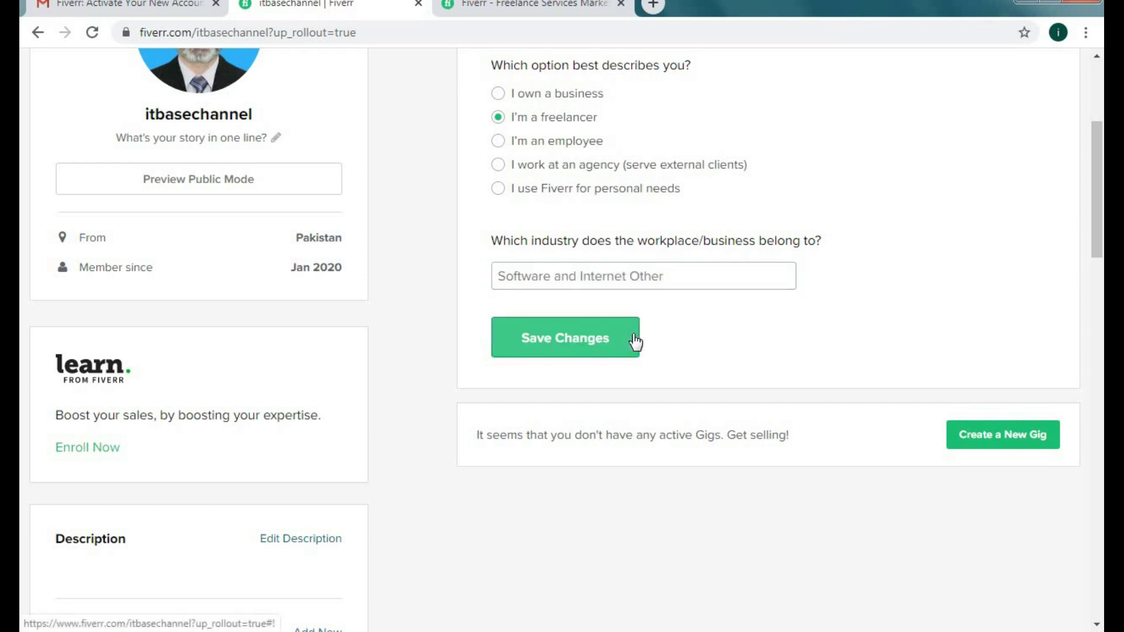
click(559, 349)
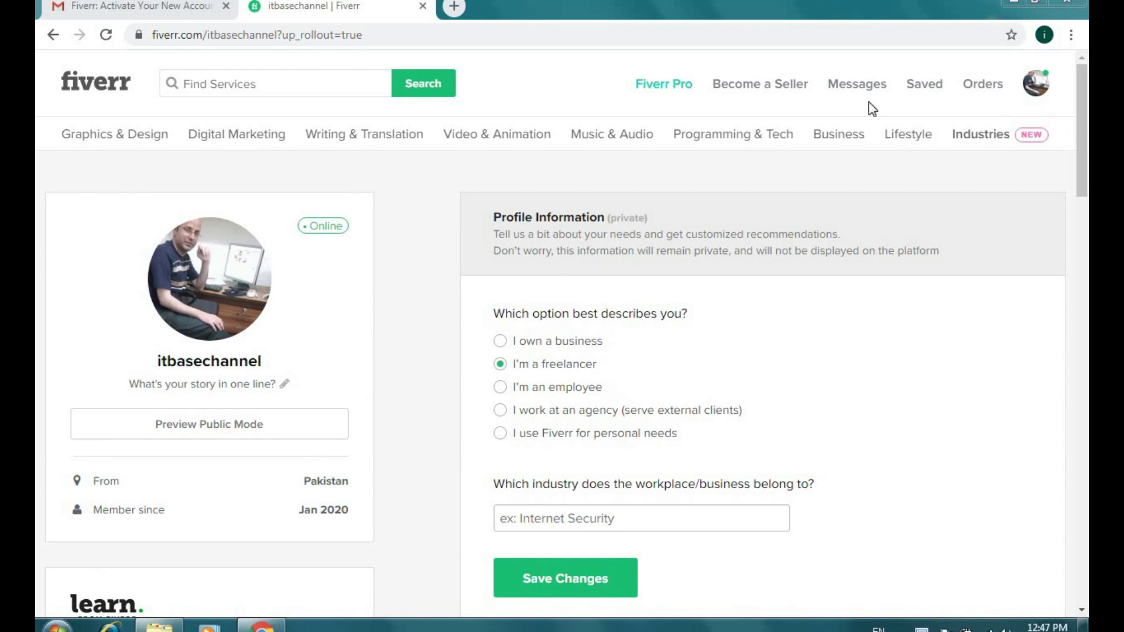
Step: Go from Become a Seller in the top bar to the seller onboarding overview
click(752, 94)
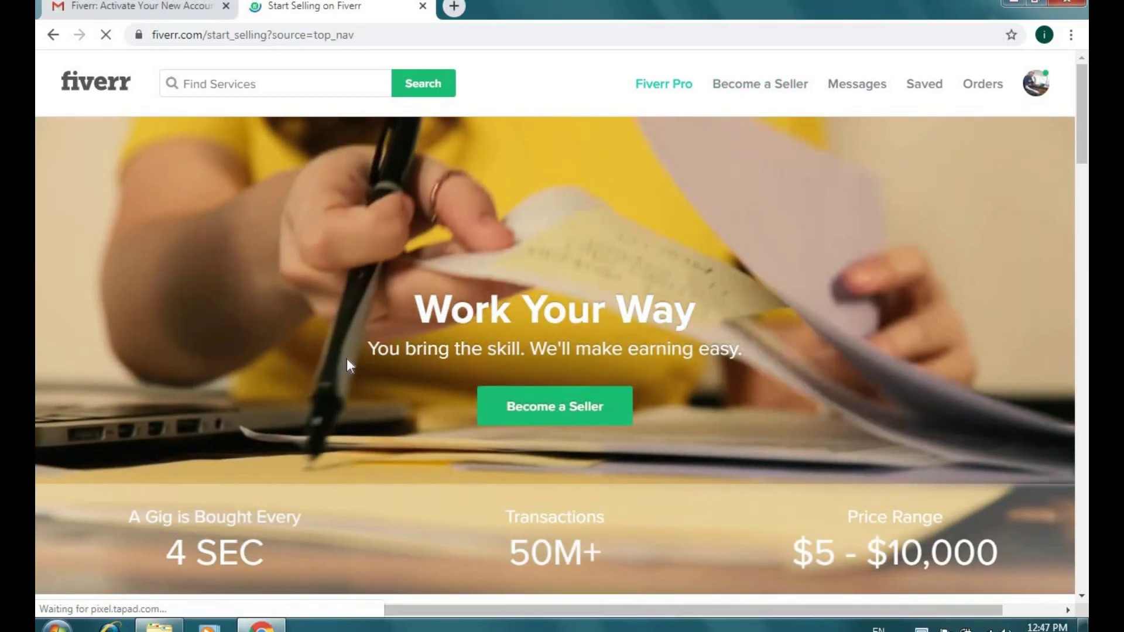
scroll(332, 400, down, 3)
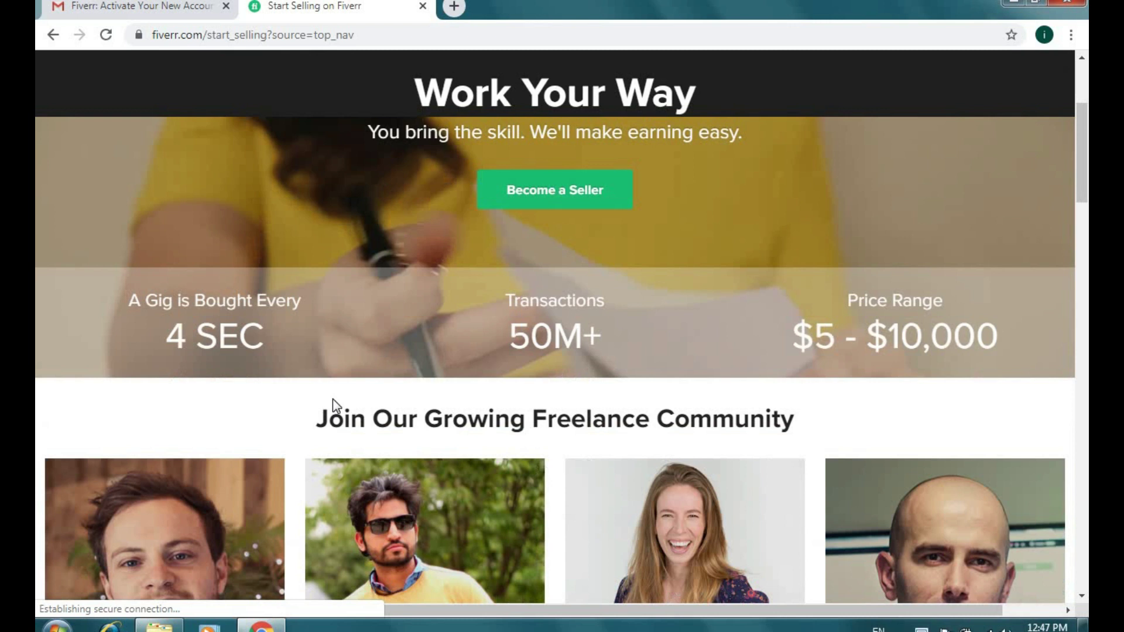
scroll(333, 398, down, 5)
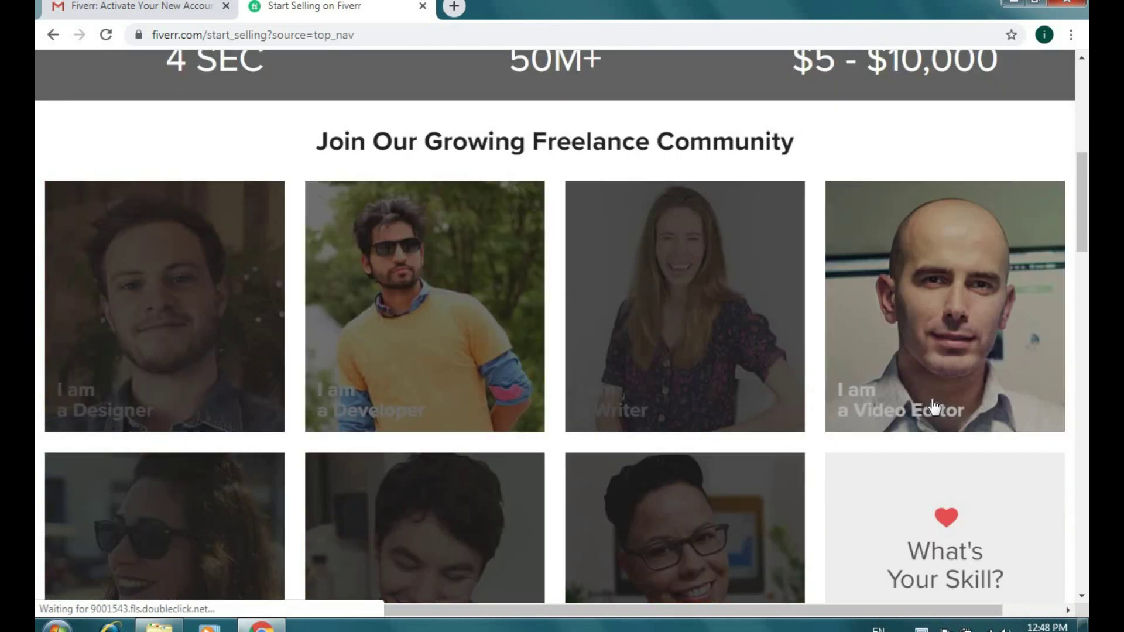
scroll(1086, 253, down, 6)
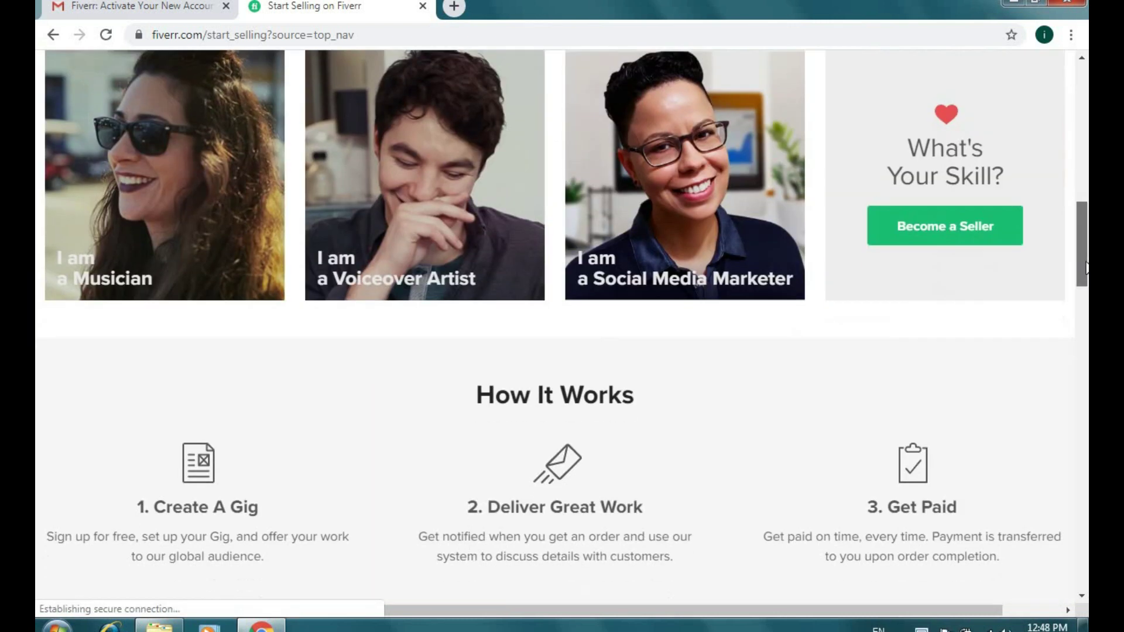
scroll(1086, 269, down, 2)
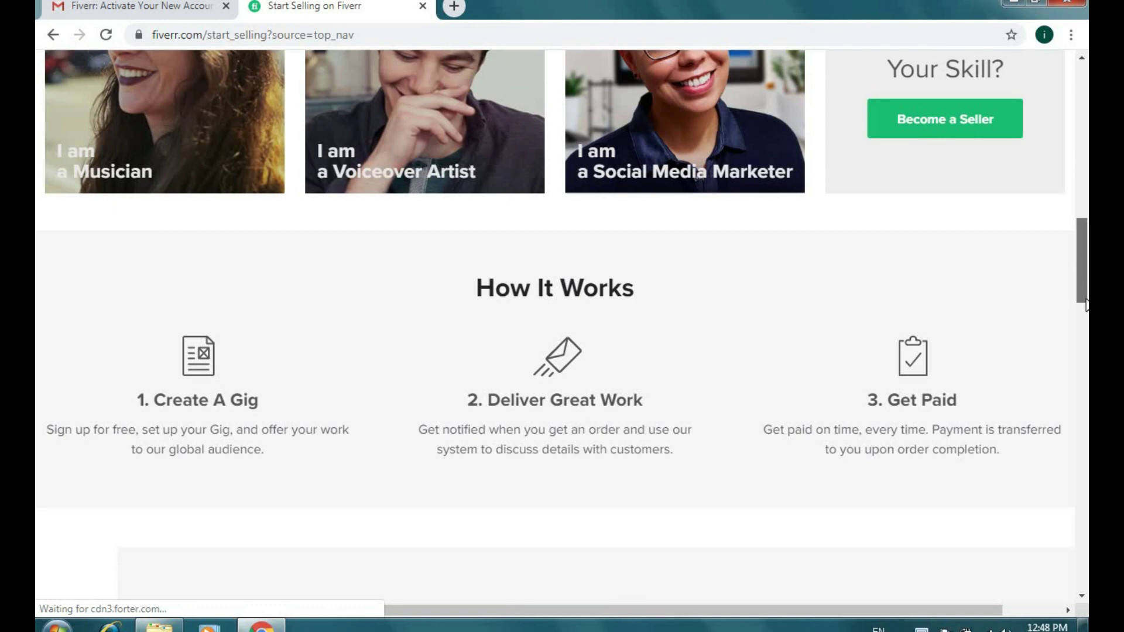
scroll(1086, 304, down, 3)
drag(1086, 303, 1086, 260)
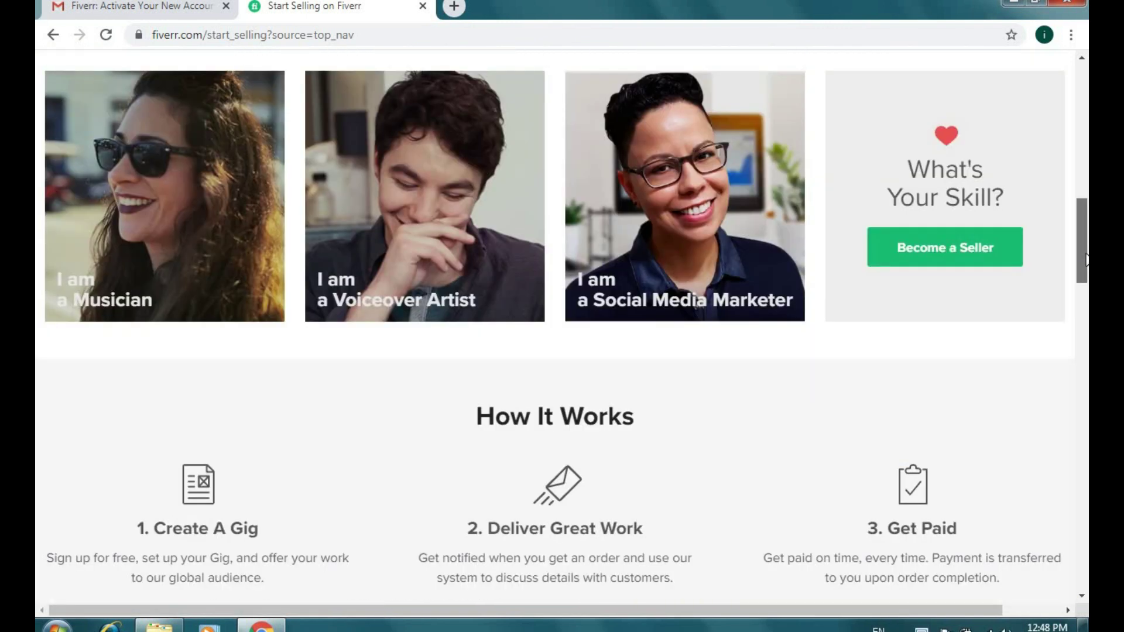
drag(1086, 259, 1086, 128)
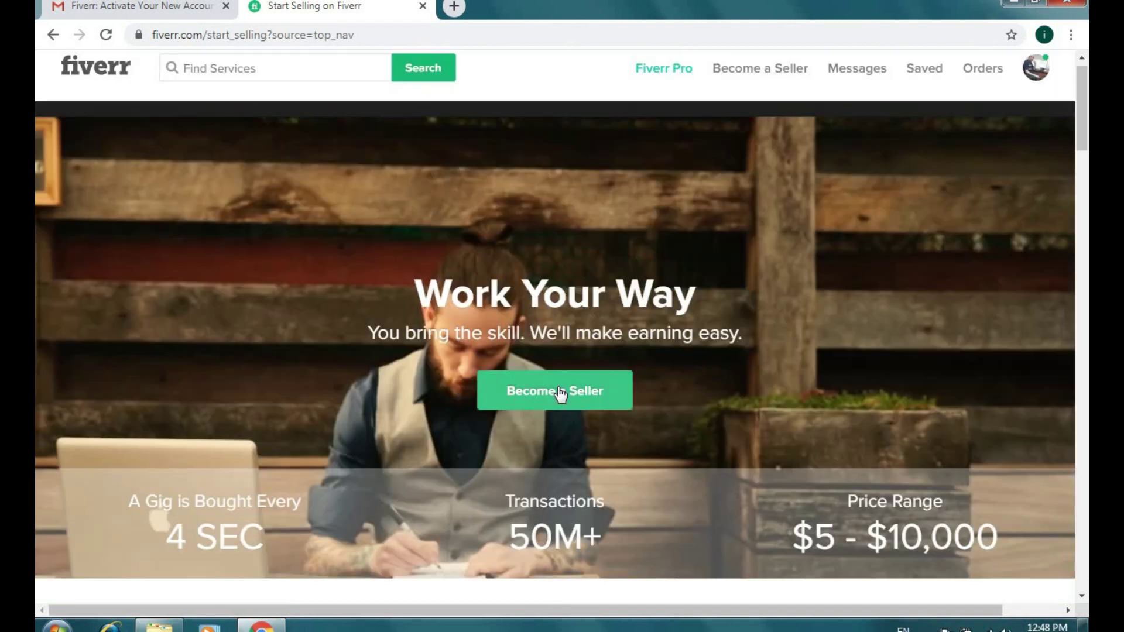
click(561, 392)
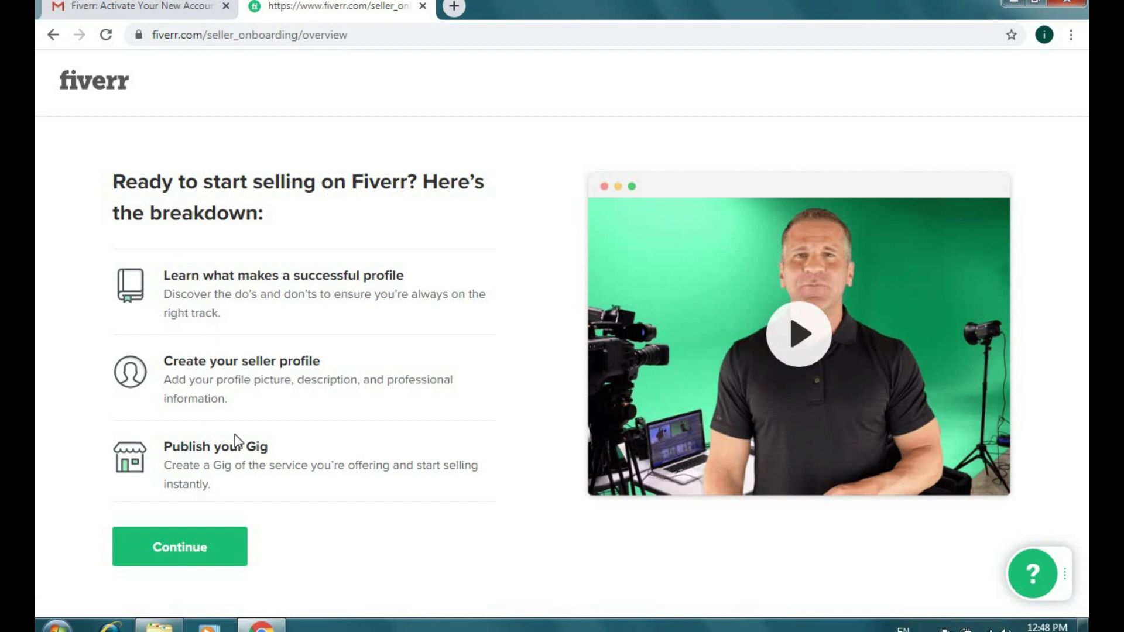
Step: Continue through the overview, do's, don'ts and Thanks pages to Personal Info
click(152, 547)
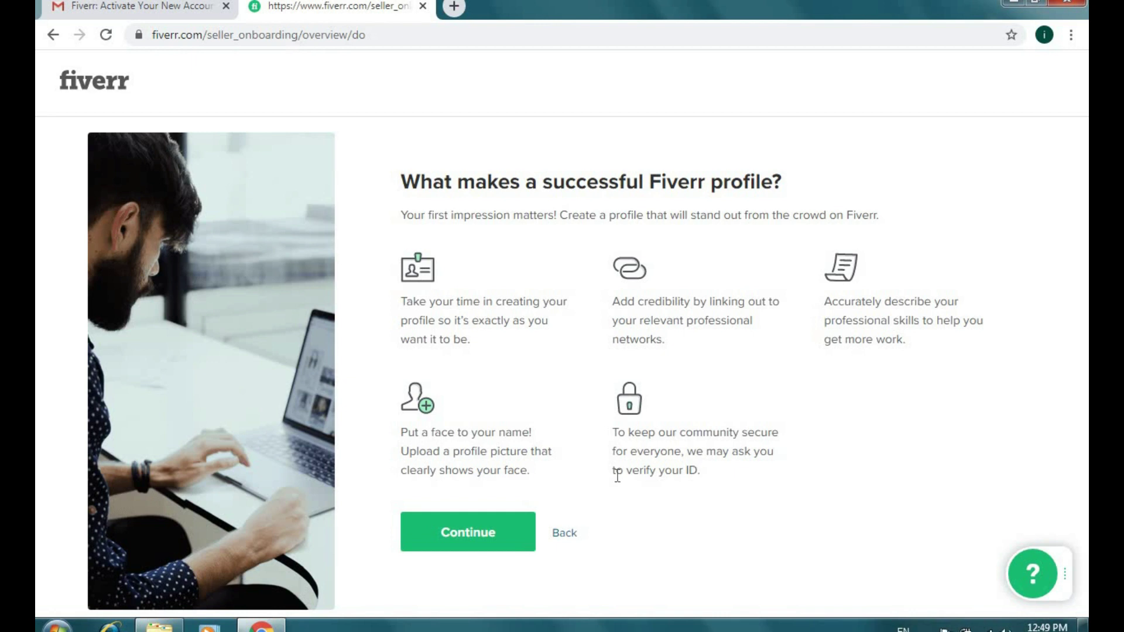
click(467, 534)
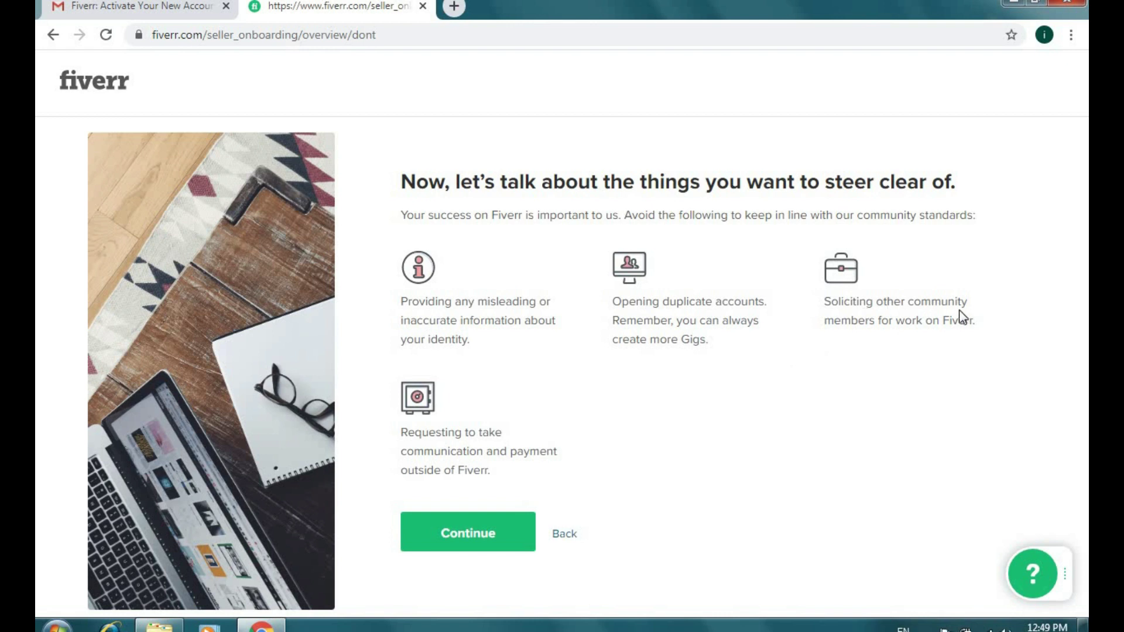
click(454, 541)
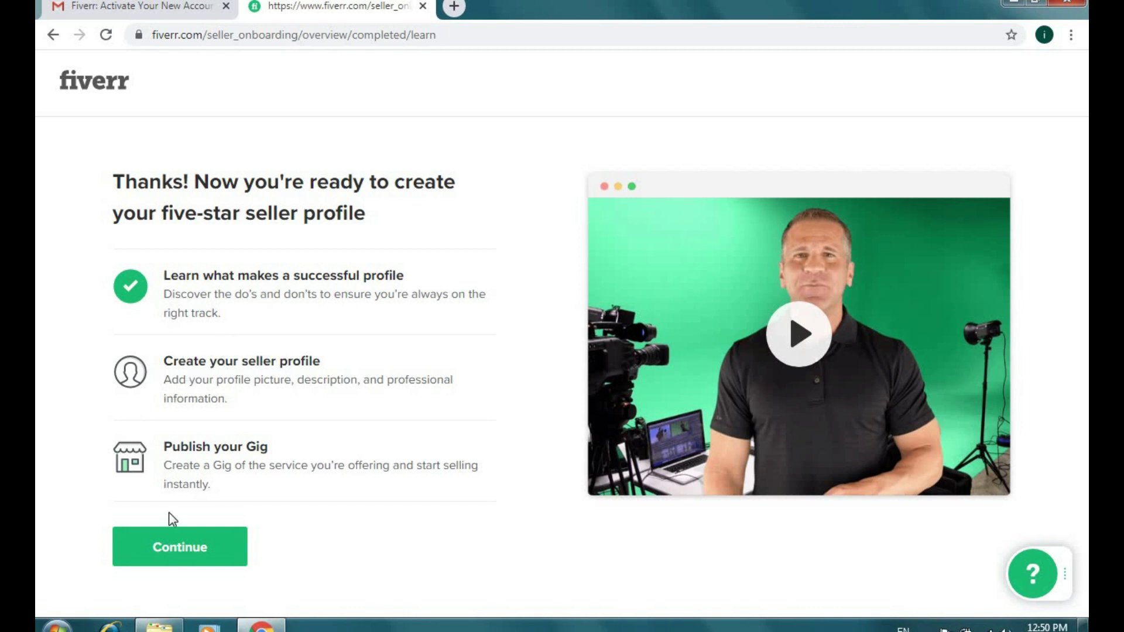
click(164, 544)
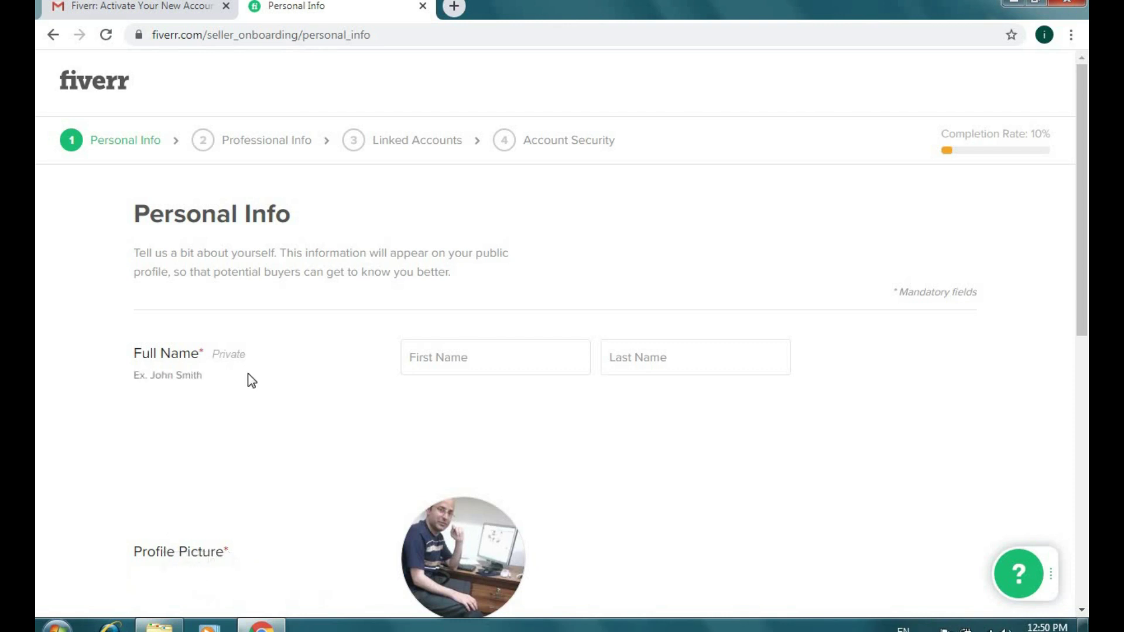
Step: Fill in the seller's first and last name
scroll(247, 377, down, 3)
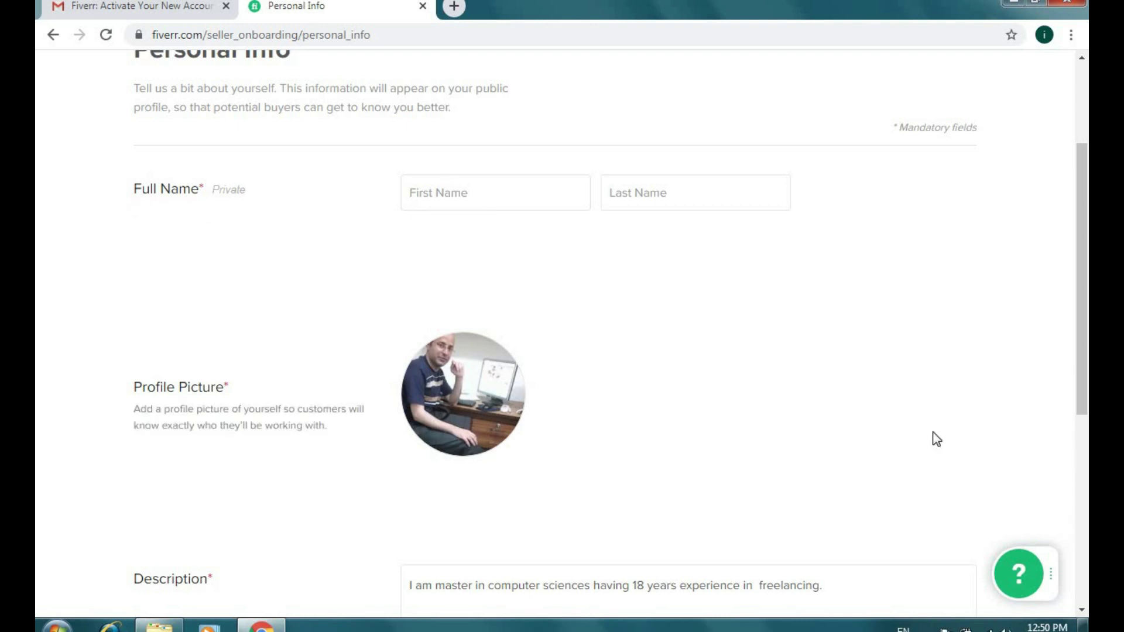
key(Tab)
Step: Append 'I am professional Graphic Designer.' to the description, padding it past 150 characters
scroll(529, 386, down, 3)
scroll(530, 412, down, 1)
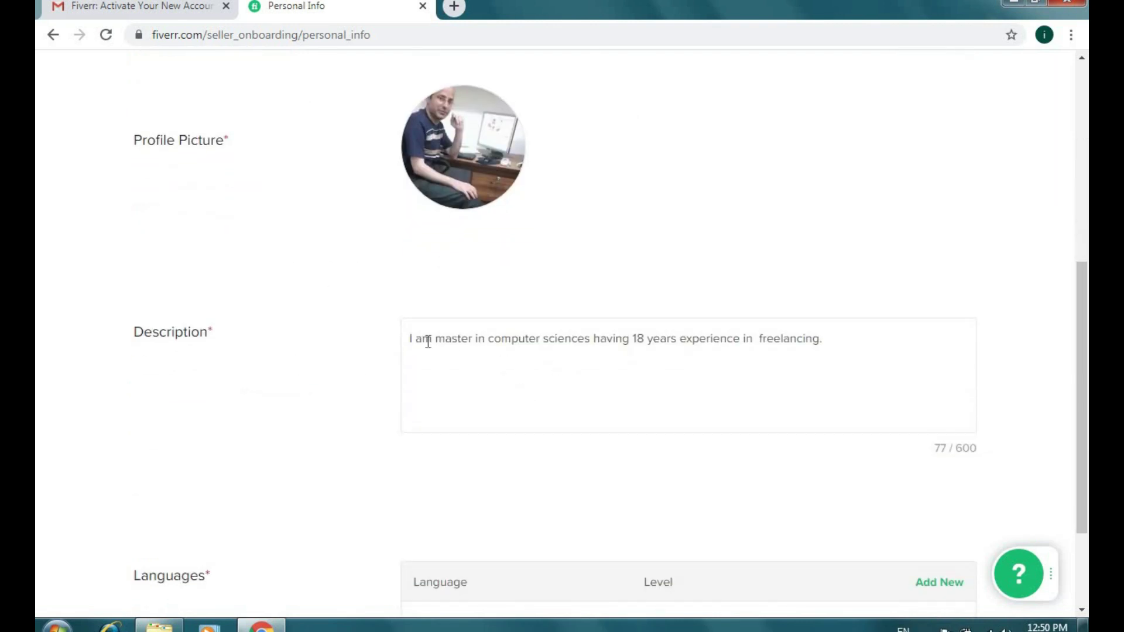
drag(410, 339, 813, 369)
click(835, 351)
text(I am professional Graphic Designer)
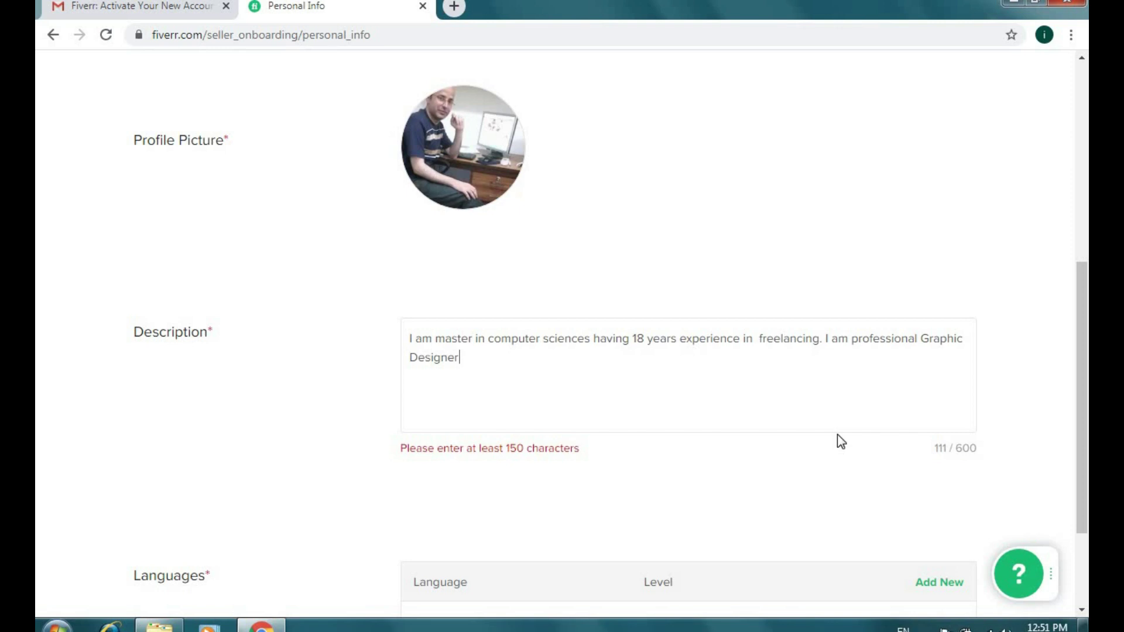
text(.)
text(kjhkjh)
key(Return)
text(kjhkjhkj)
key(Return)
text(jhkjhkjhkj)
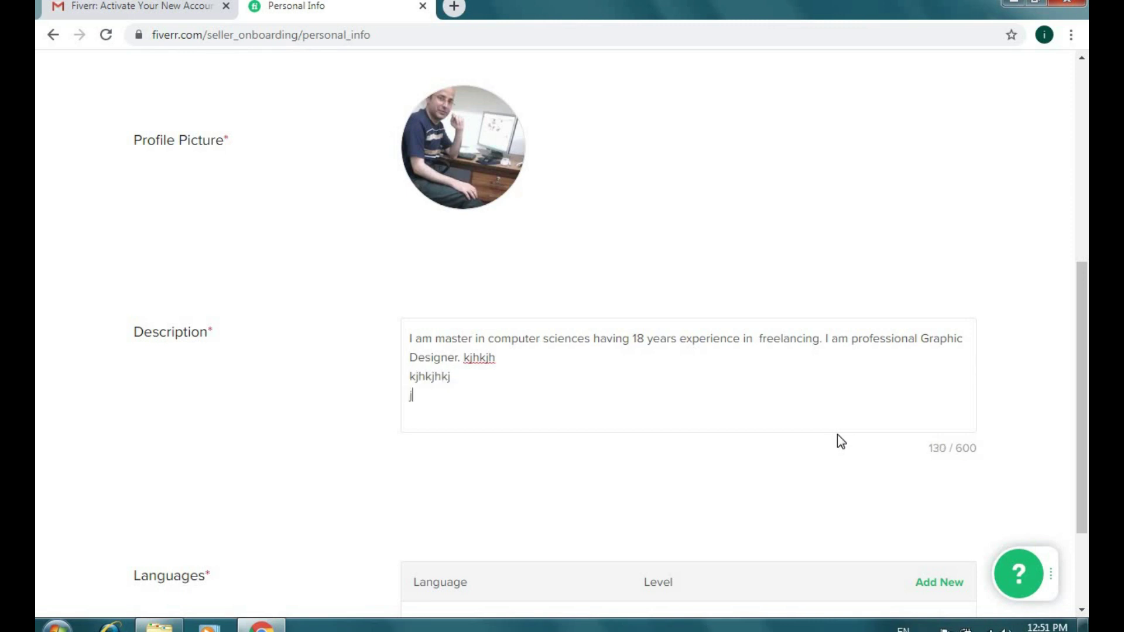
key(Return)
text(jhklhkjhkjh)
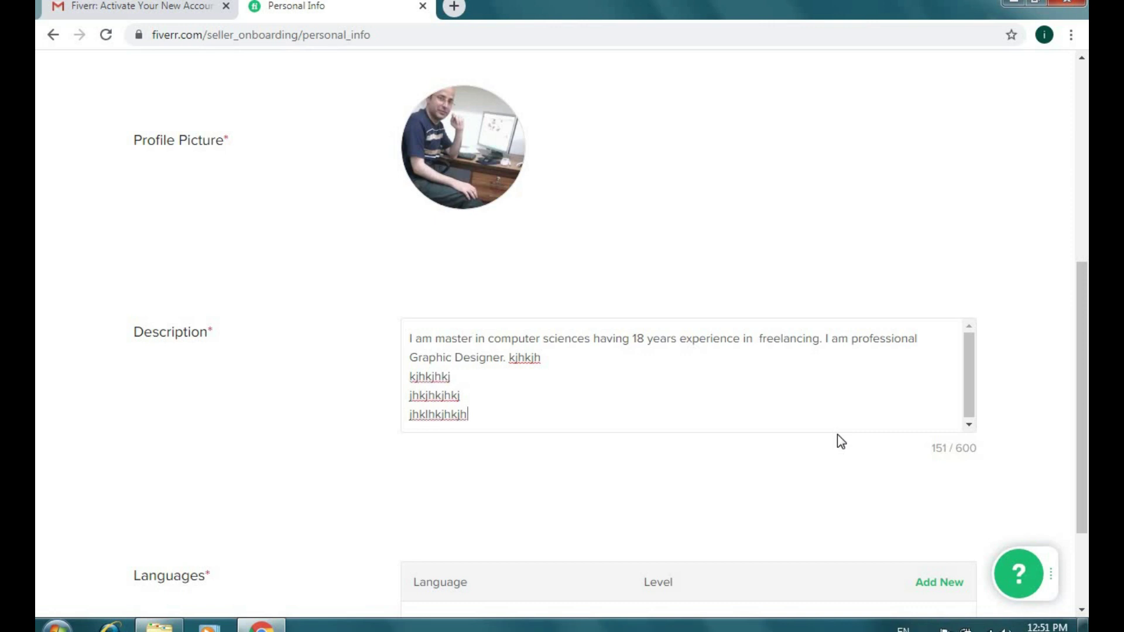
key(Return)
text(hjkhkijhu)
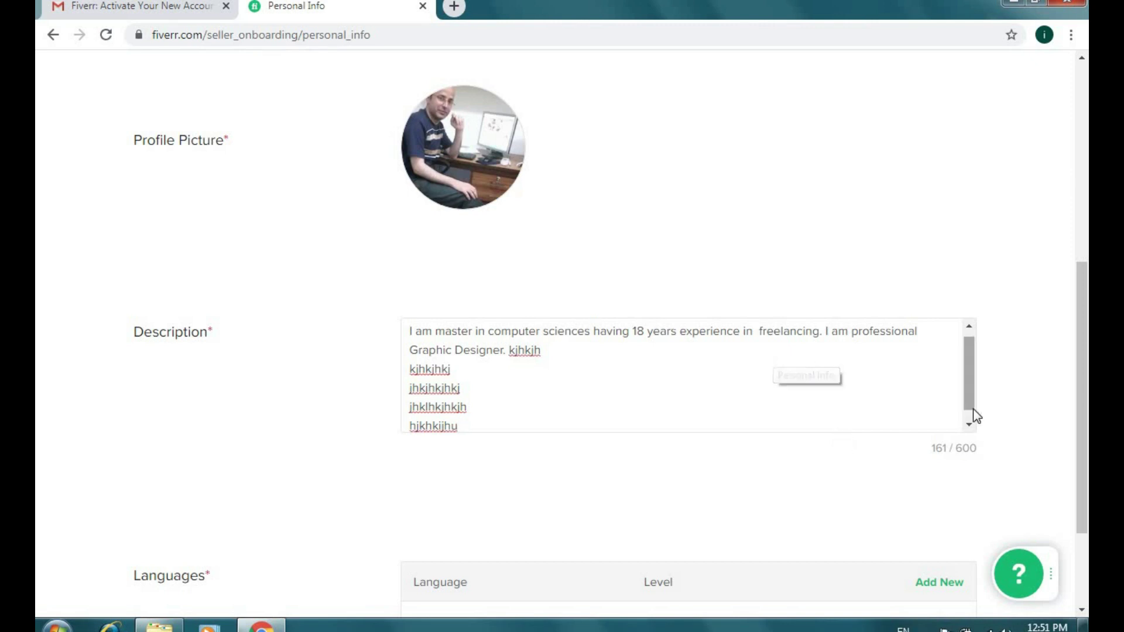
click(971, 427)
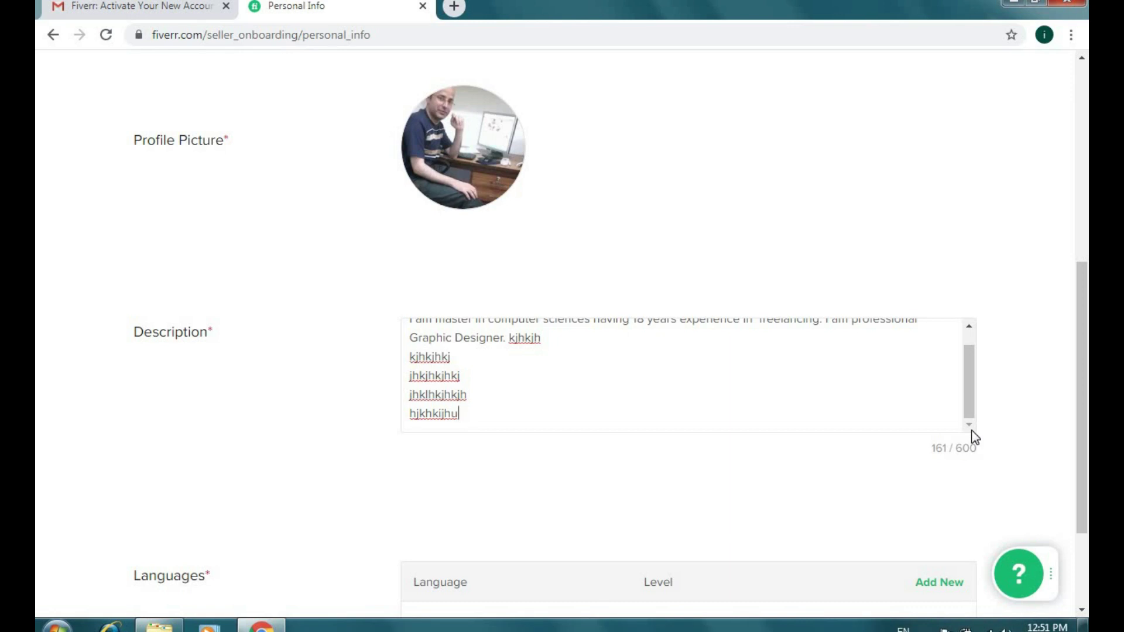
scroll(434, 360, down, 3)
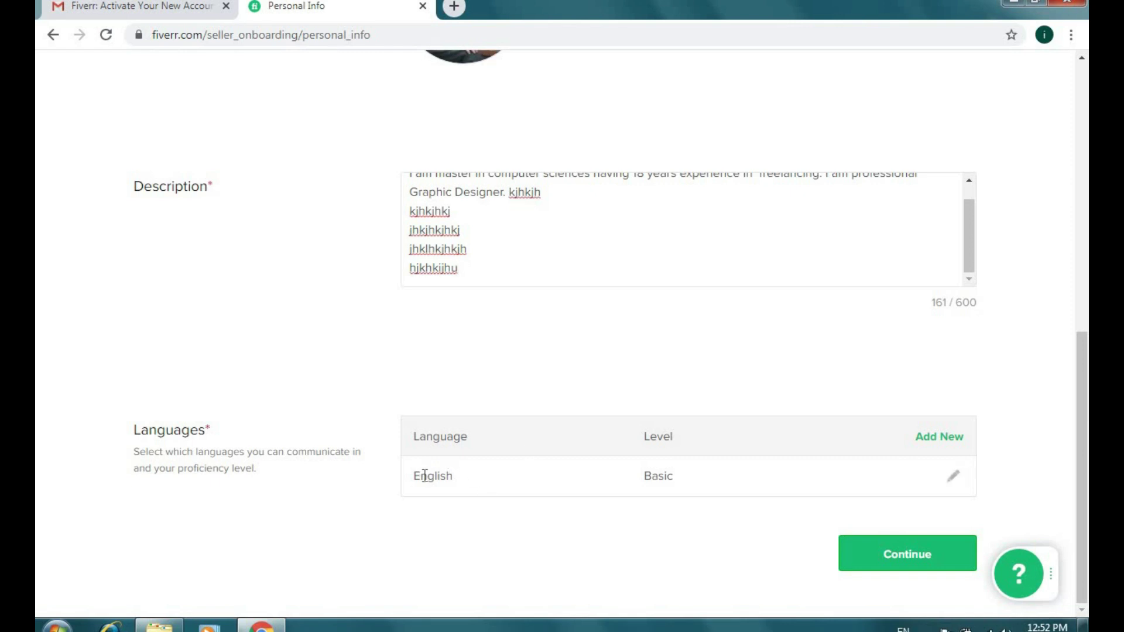
Step: Add Urdu at Fluent proficiency to Languages and continue to Professional Info
click(939, 438)
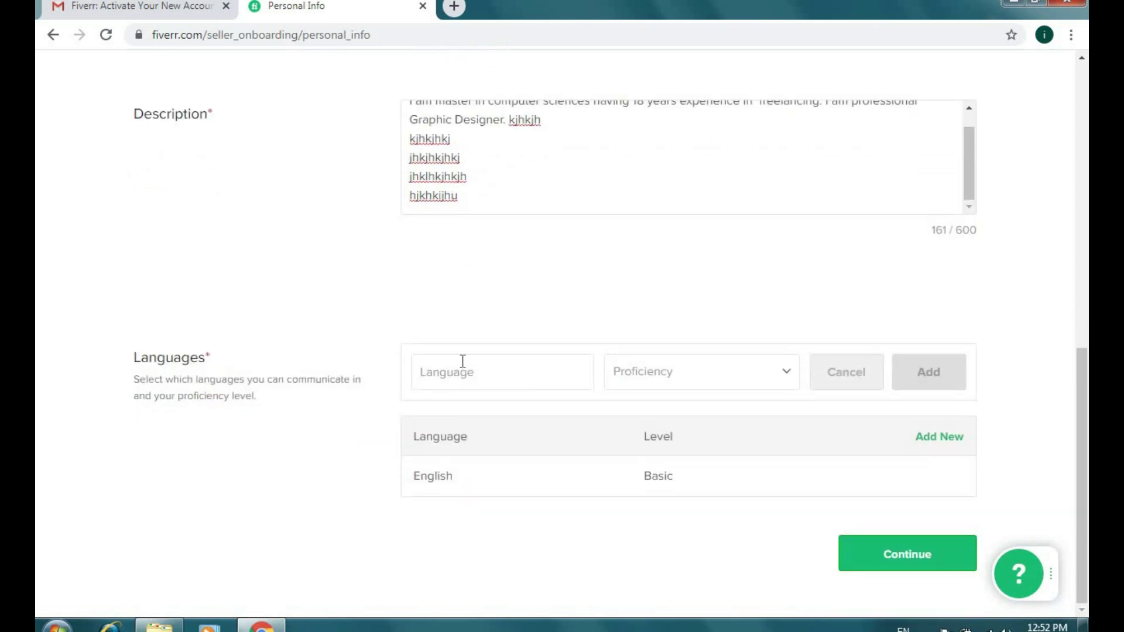
text(Urdu)
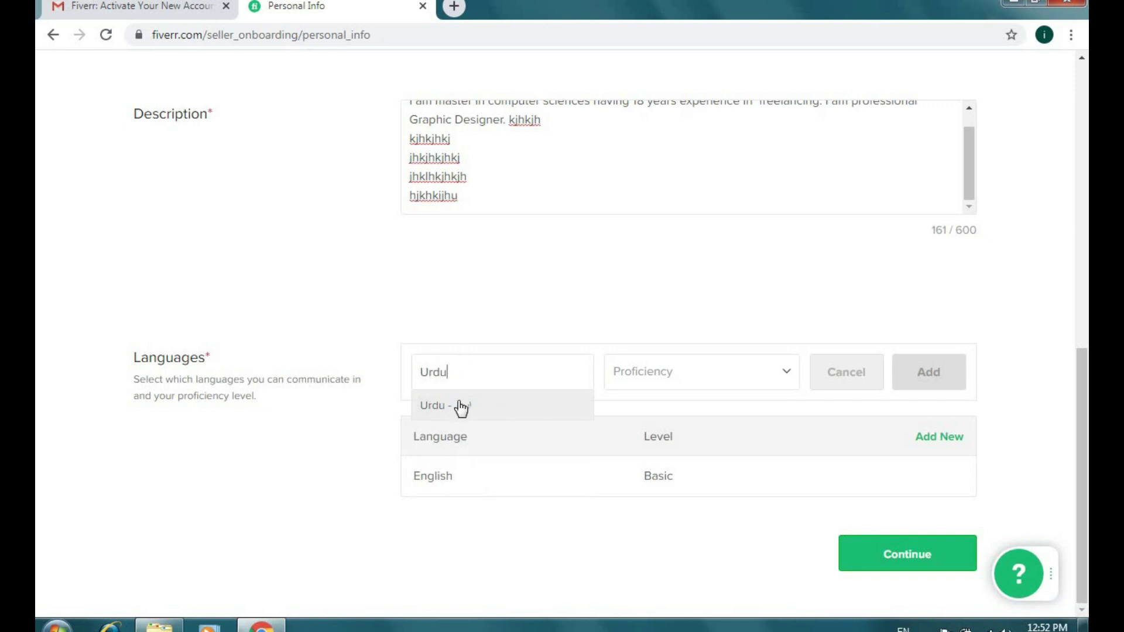
click(459, 406)
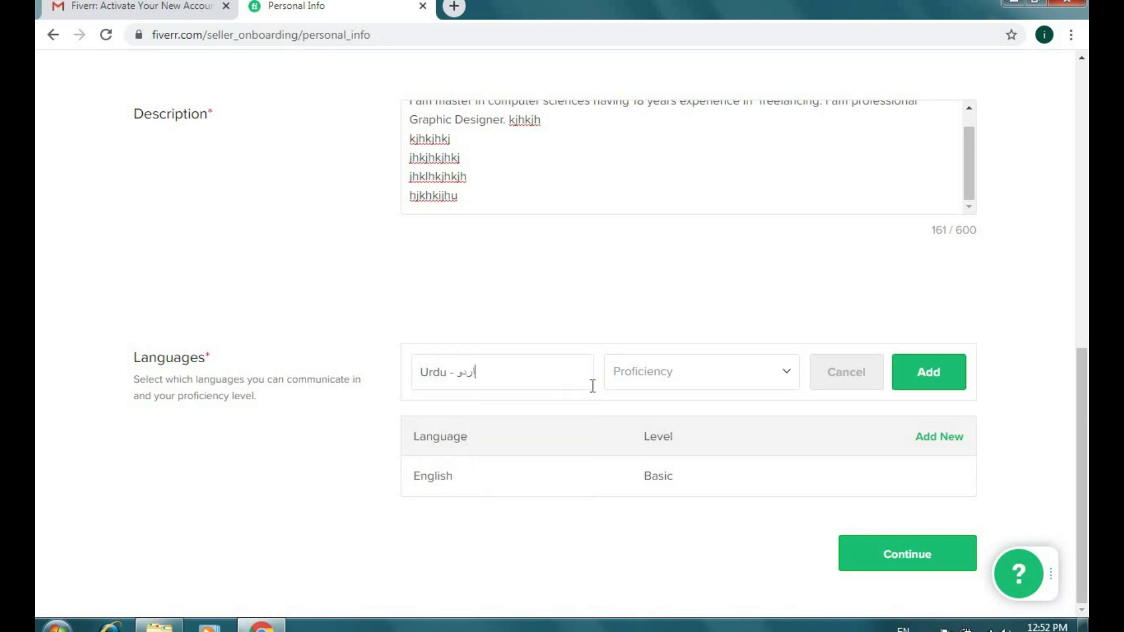
click(785, 375)
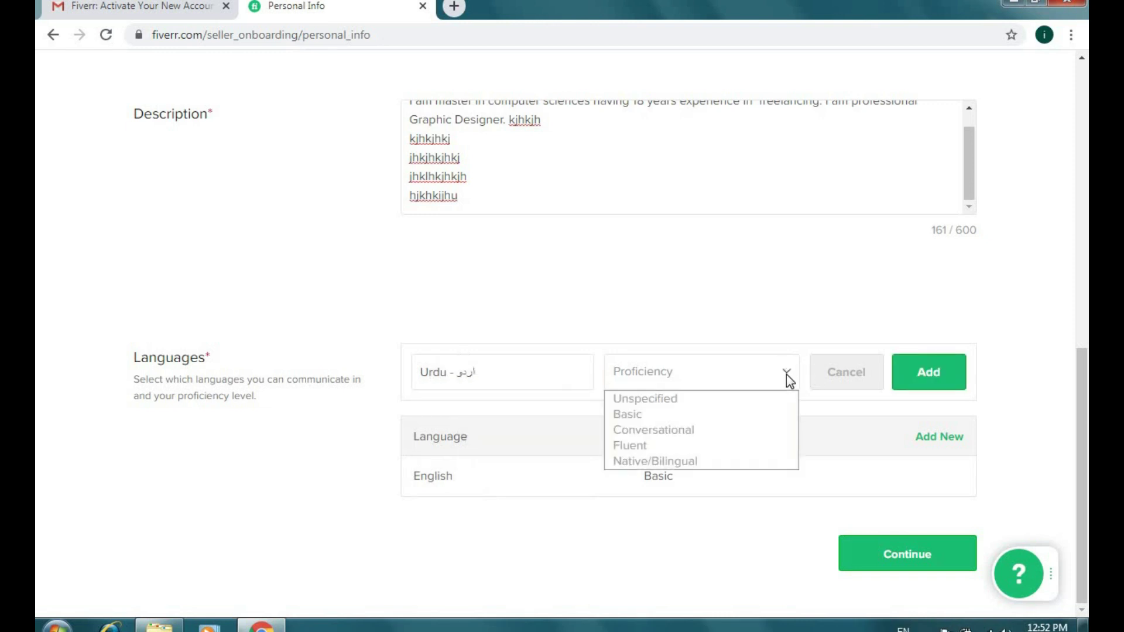
click(682, 446)
click(924, 377)
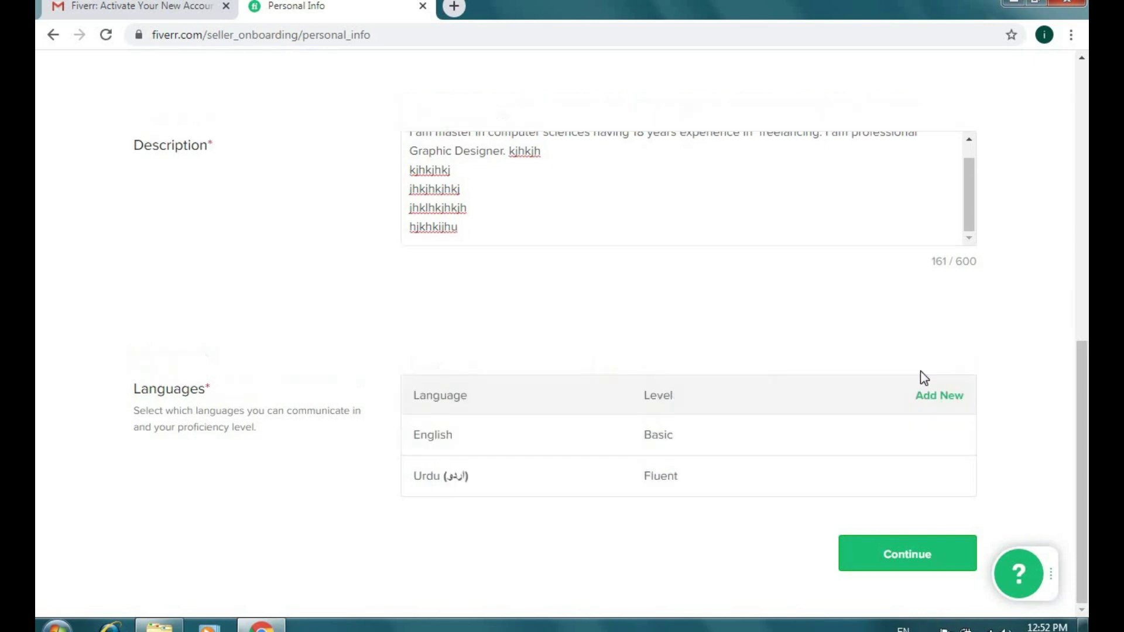
click(913, 557)
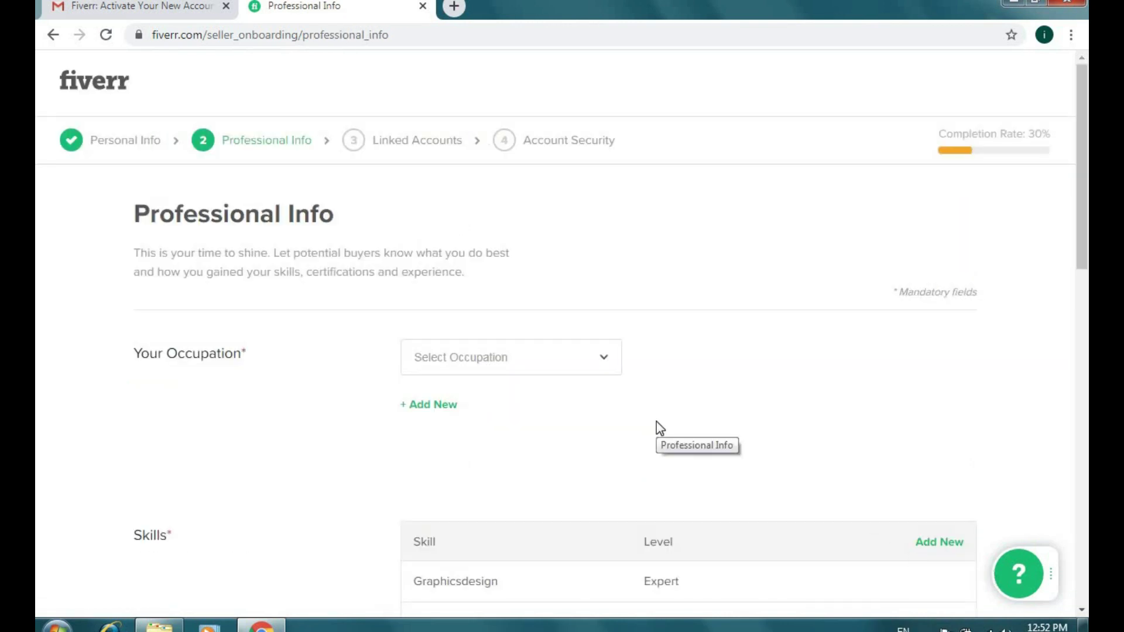
Step: Choose Graphics & Design as occupation, ticking Flyer Design, Logo Design, Photoshop Editing and Social Media Design
scroll(656, 421, down, 2)
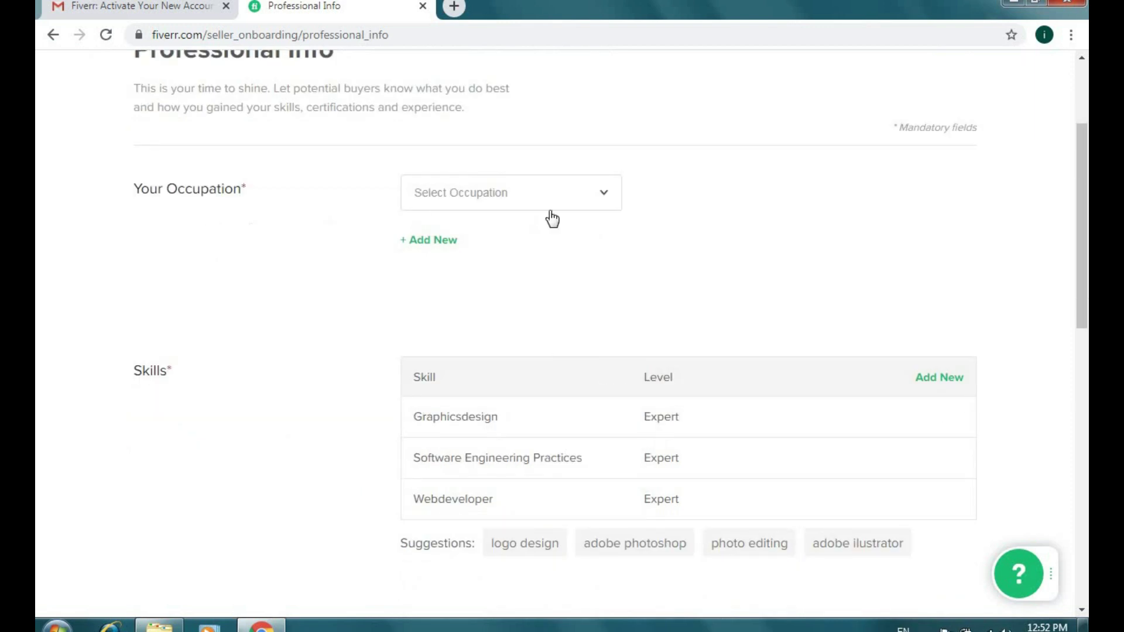
click(603, 201)
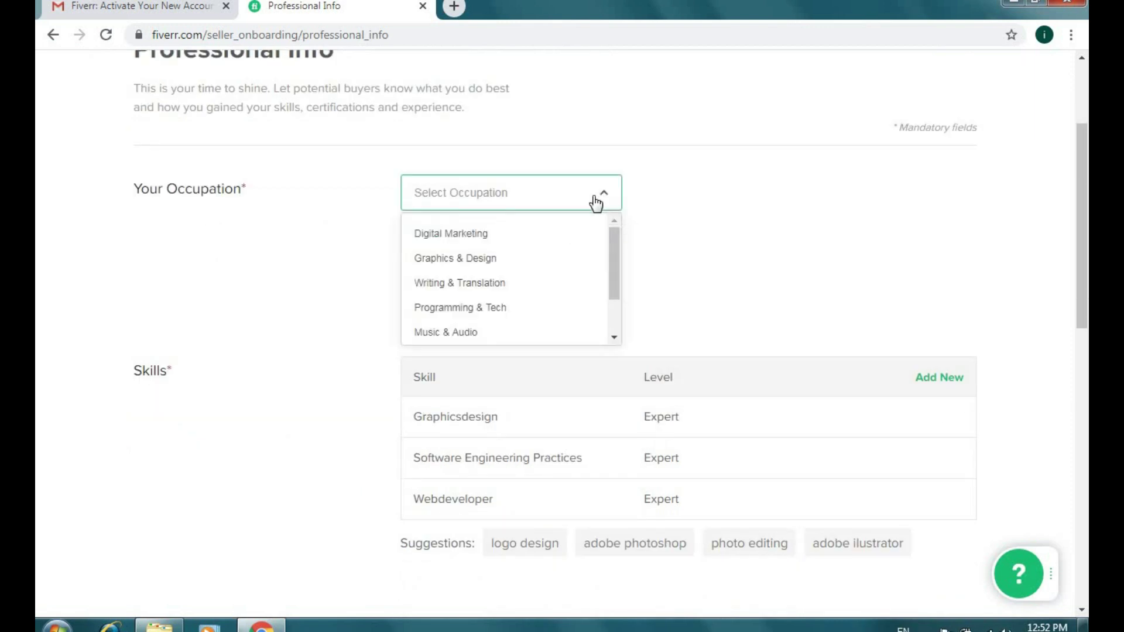
click(485, 261)
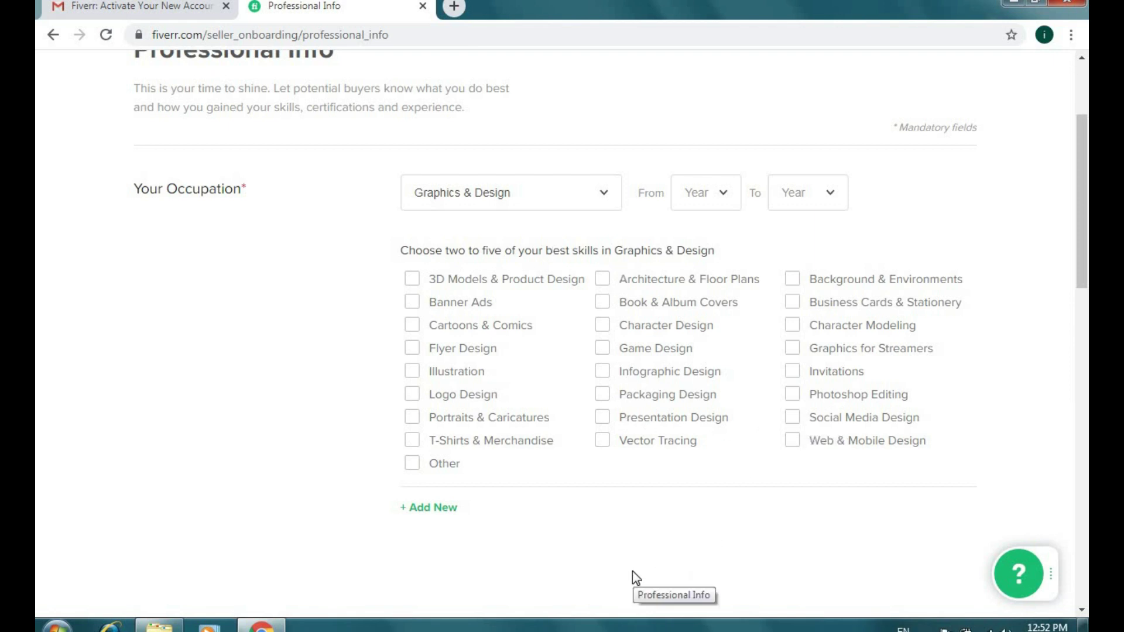
click(412, 350)
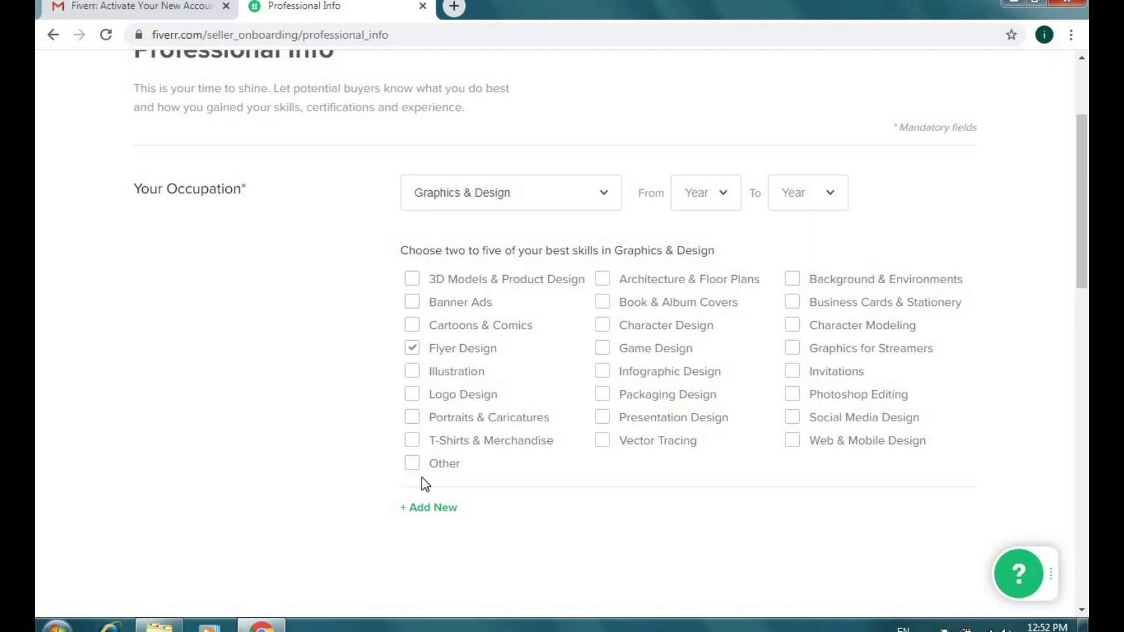
click(412, 395)
click(793, 395)
click(794, 418)
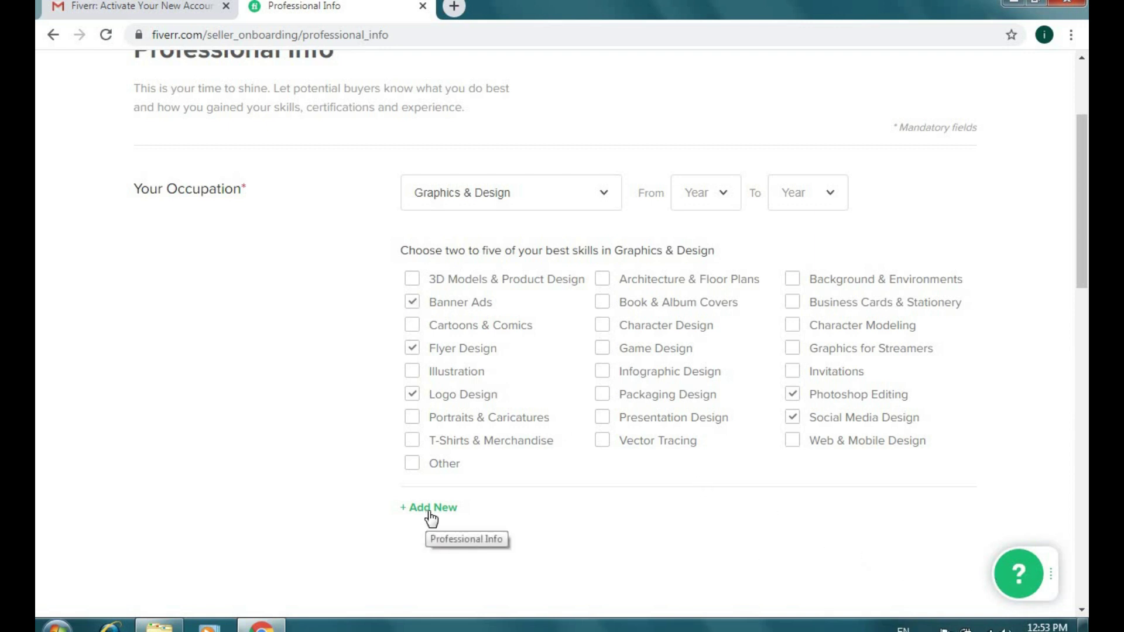
scroll(494, 473, down, 1)
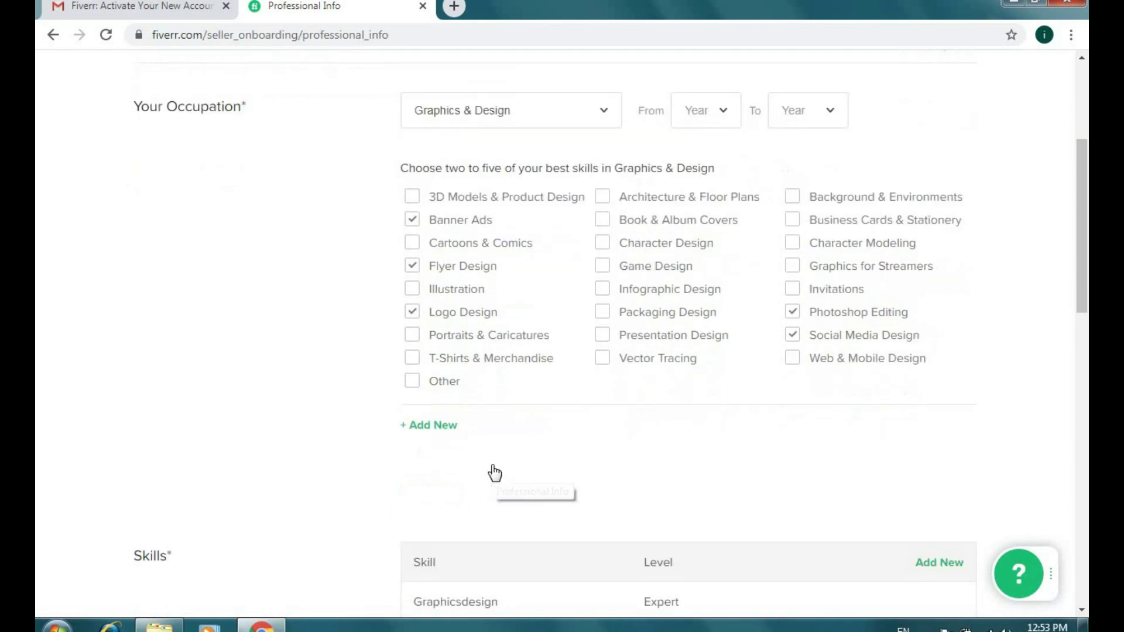
Step: Add Writing & Translation as a second occupation with Research & Summaries and Transcripts ticked
click(423, 428)
scroll(554, 489, down, 1)
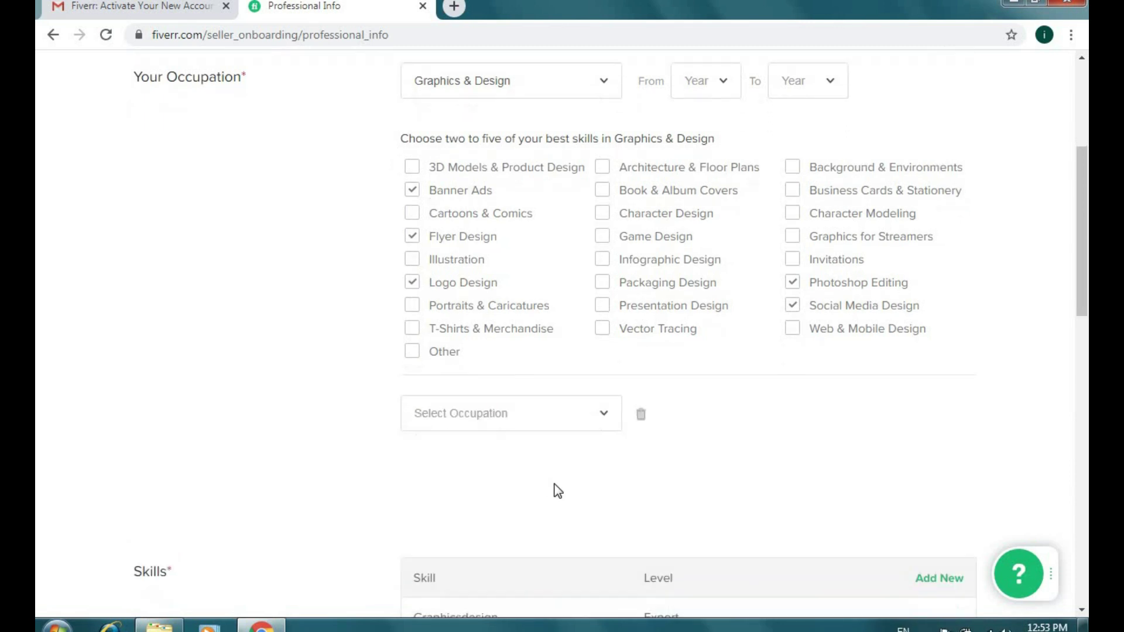
click(603, 372)
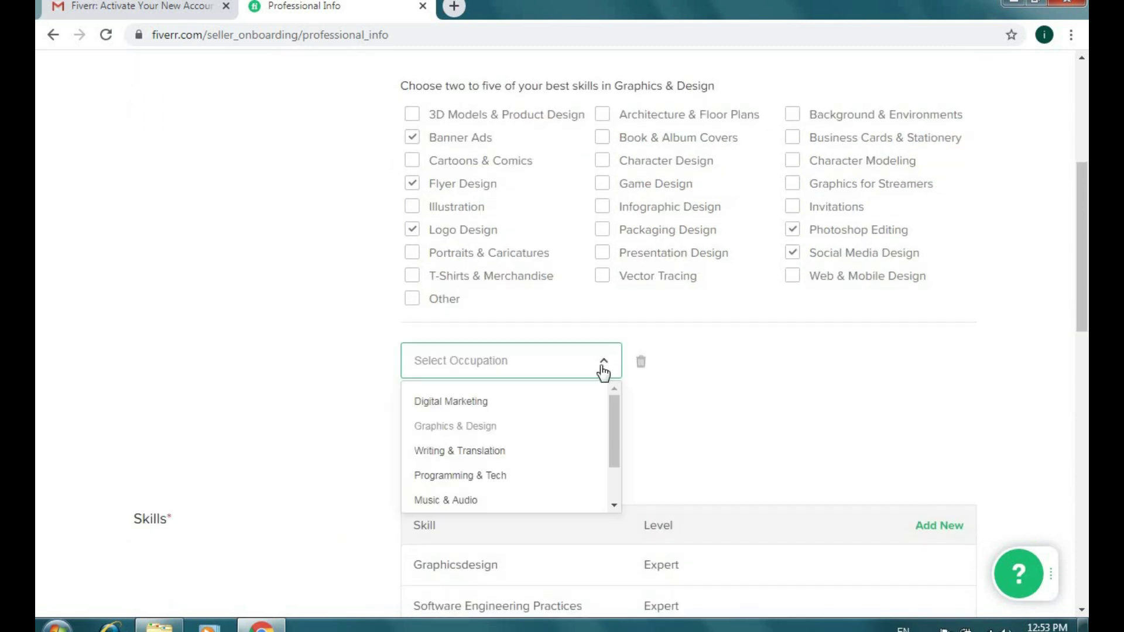
click(463, 451)
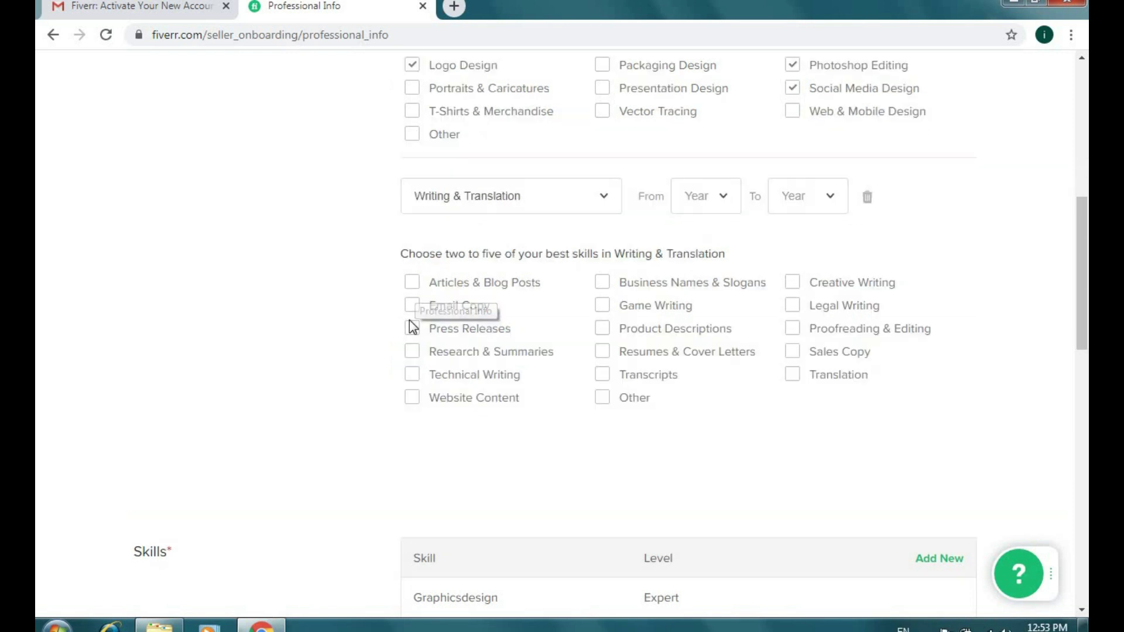
click(412, 353)
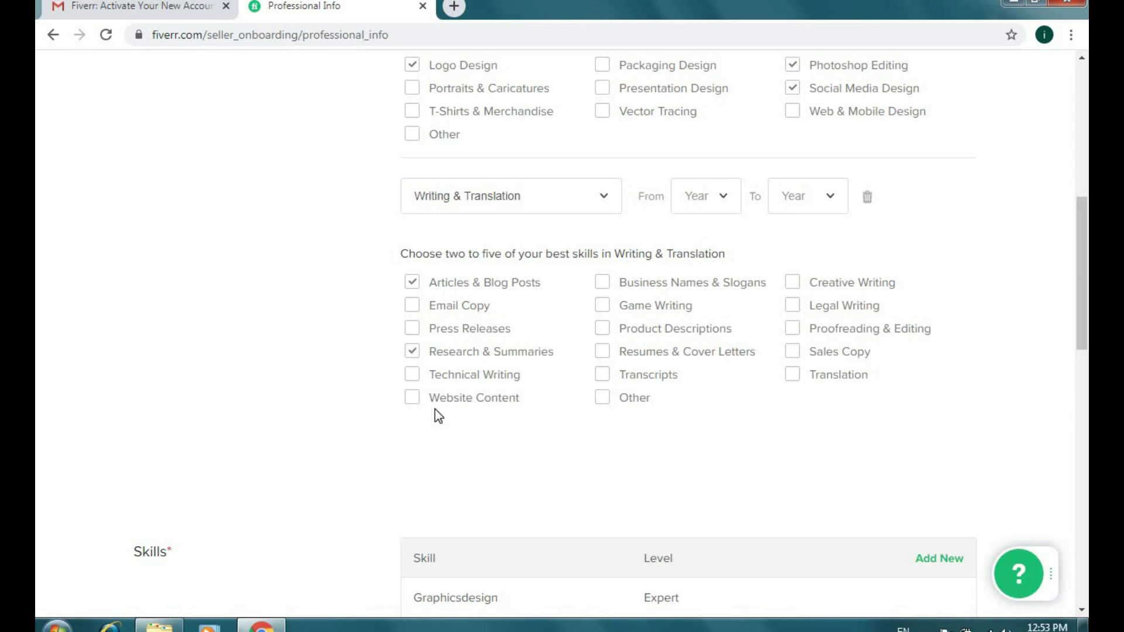
scroll(806, 449, down, 3)
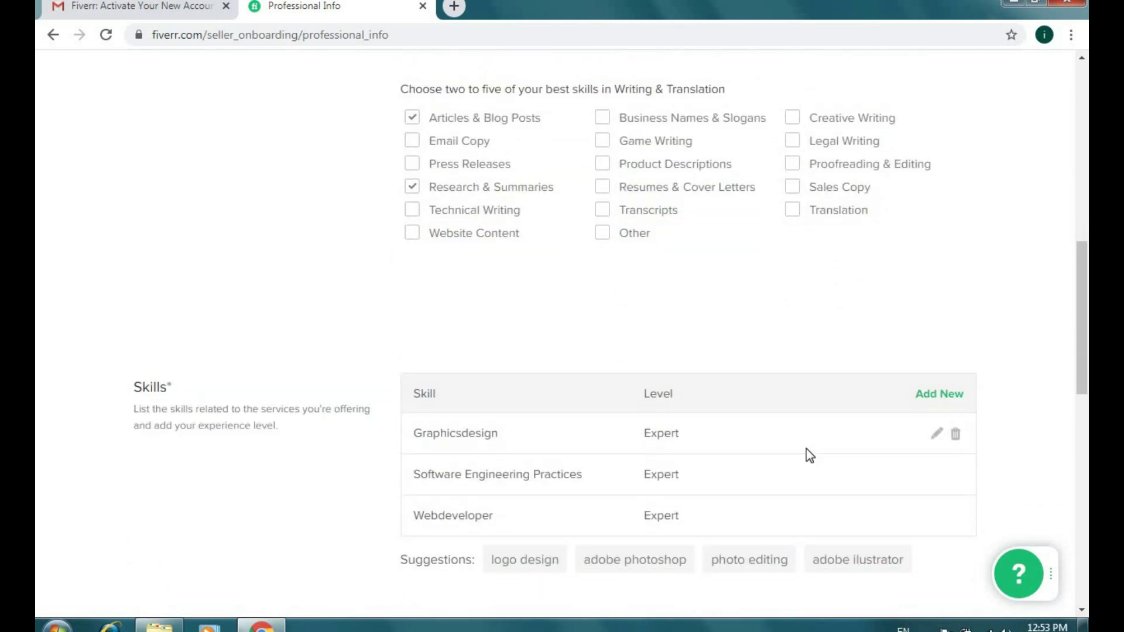
scroll(783, 405, up, 3)
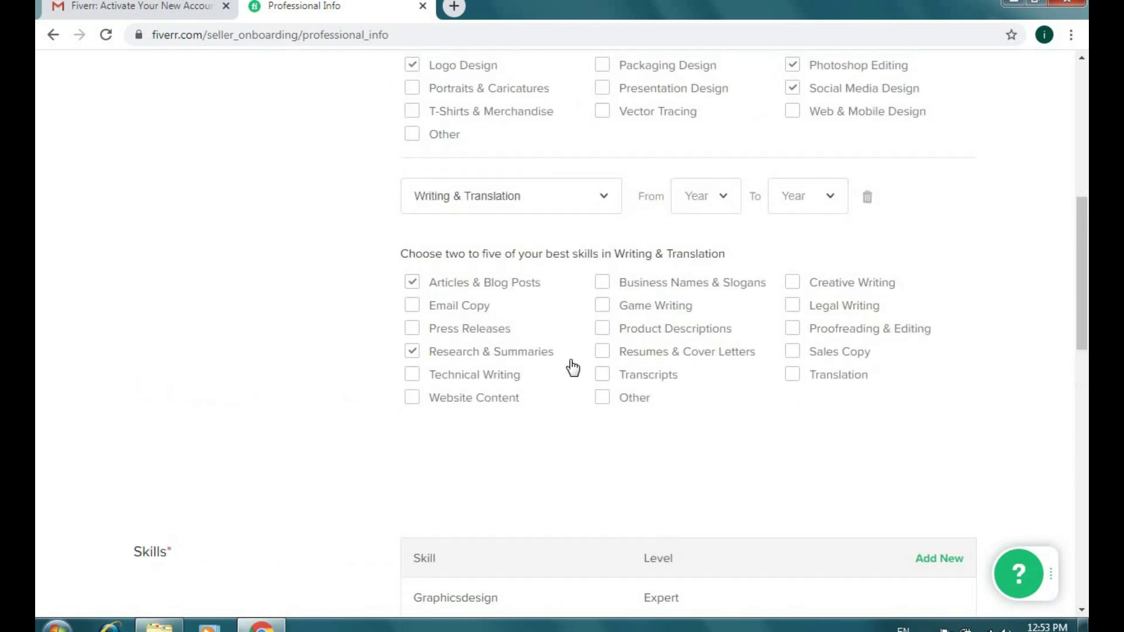
click(603, 376)
Step: Set the education country to Pakistan and the university to Virtual University Of Pakistan
scroll(648, 385, down, 3)
scroll(647, 384, down, 7)
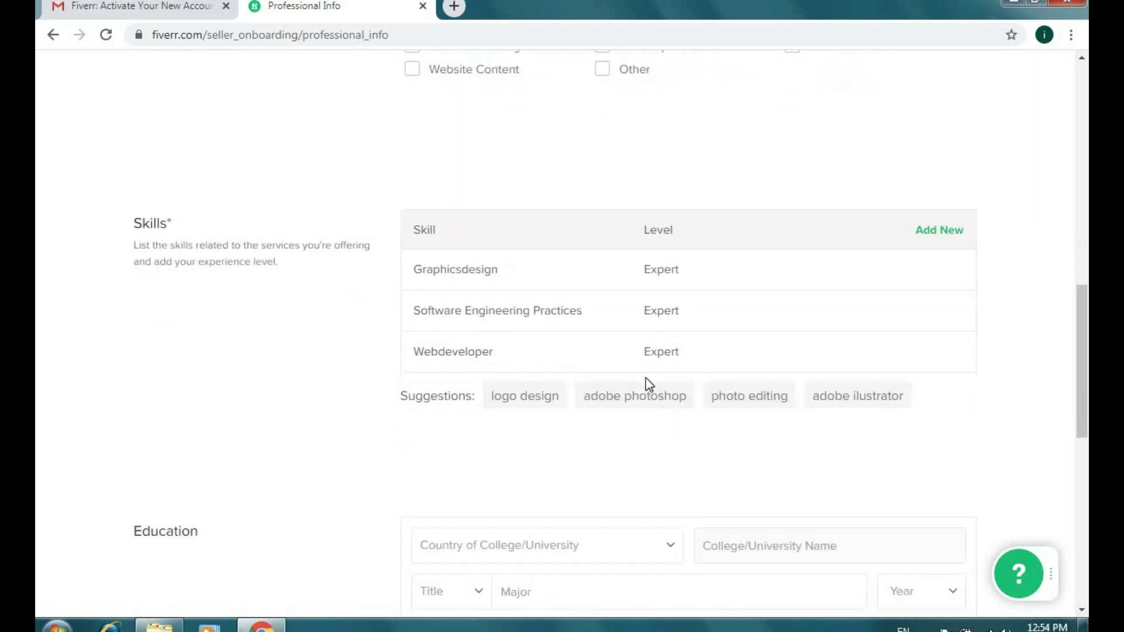
scroll(661, 326, down, 1)
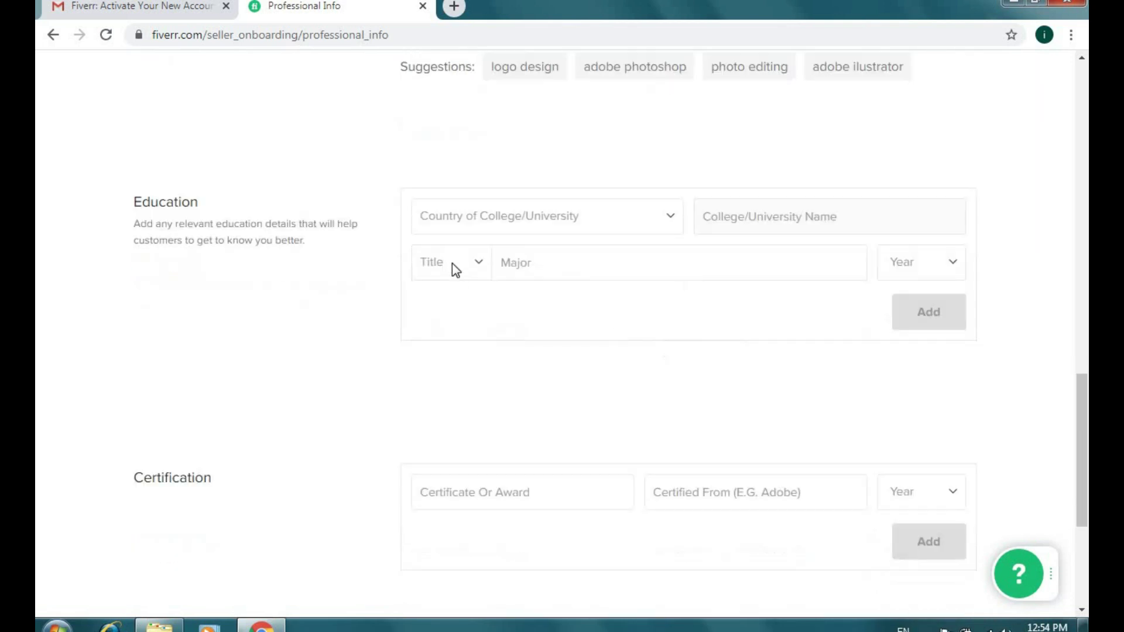
click(669, 219)
key(p)
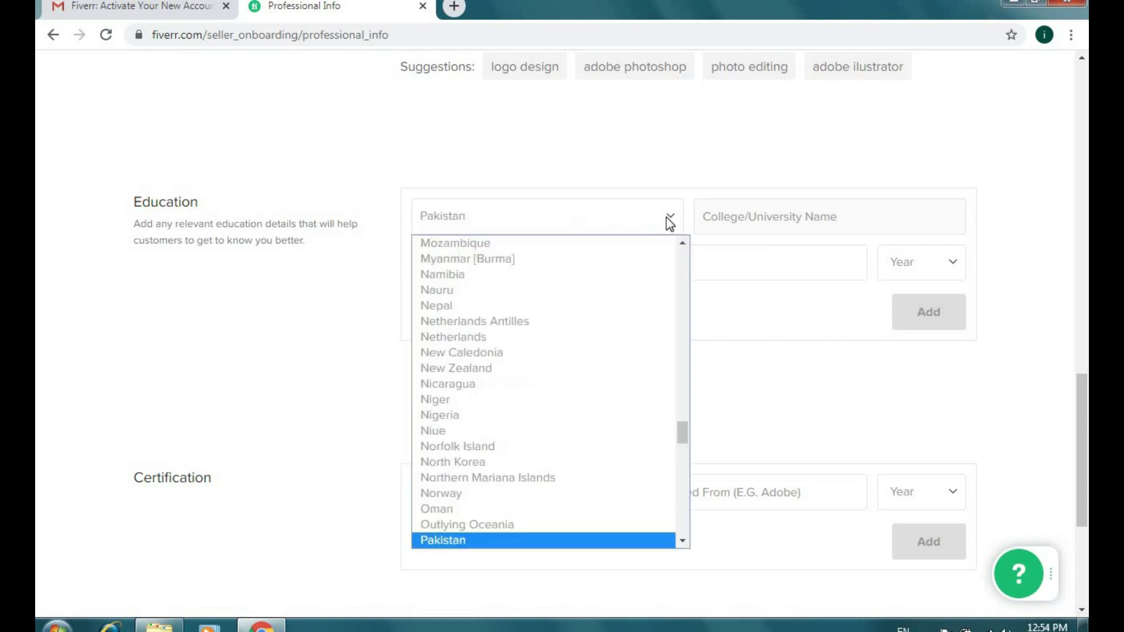
click(720, 219)
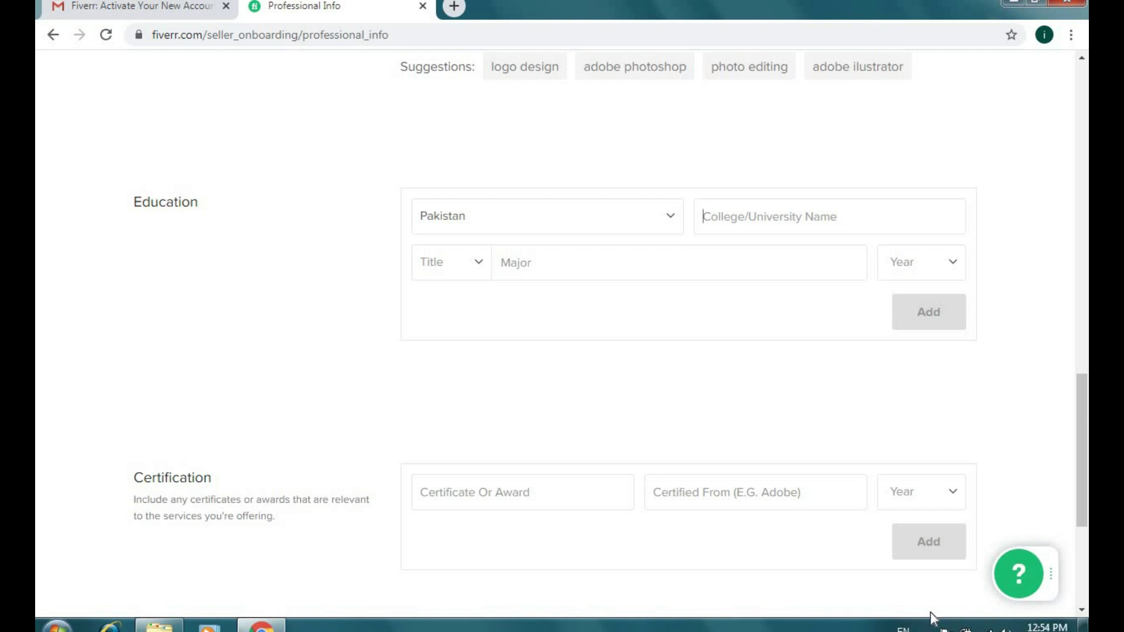
text(Virtual University Of Pakistan)
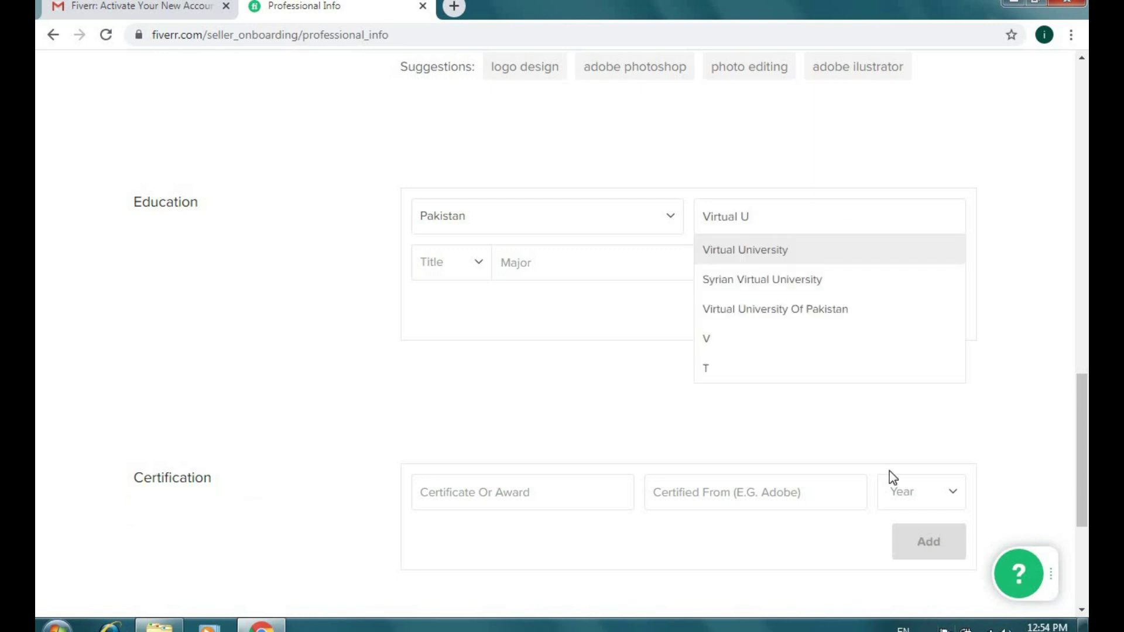
click(761, 310)
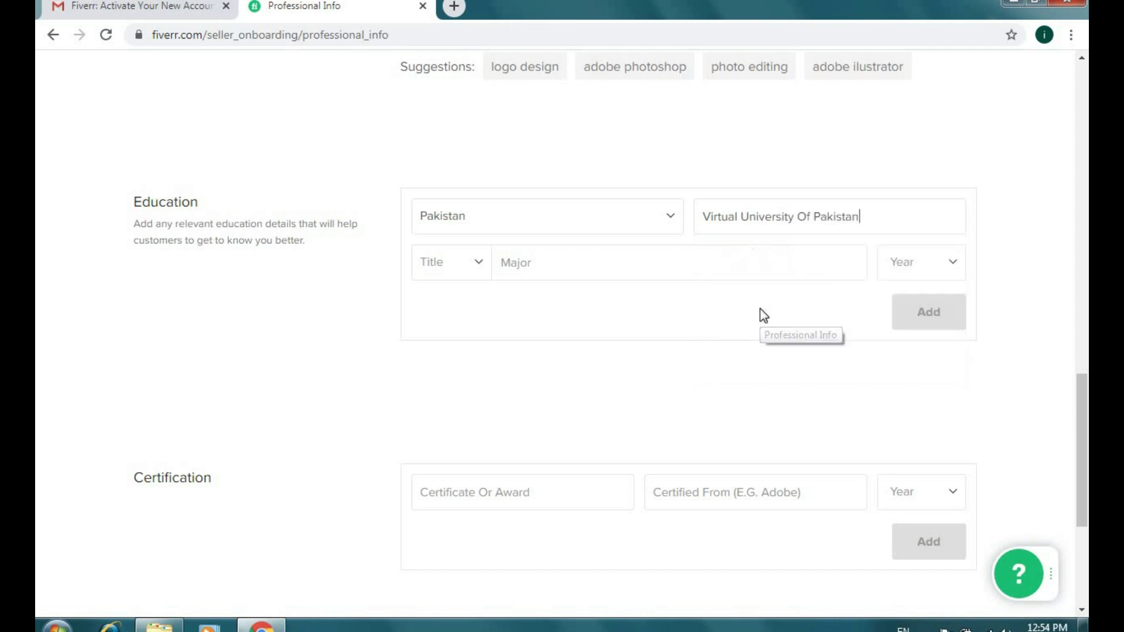
Step: Choose the M.Sc. degree title, Computer Science major and 2007 graduation year
click(482, 264)
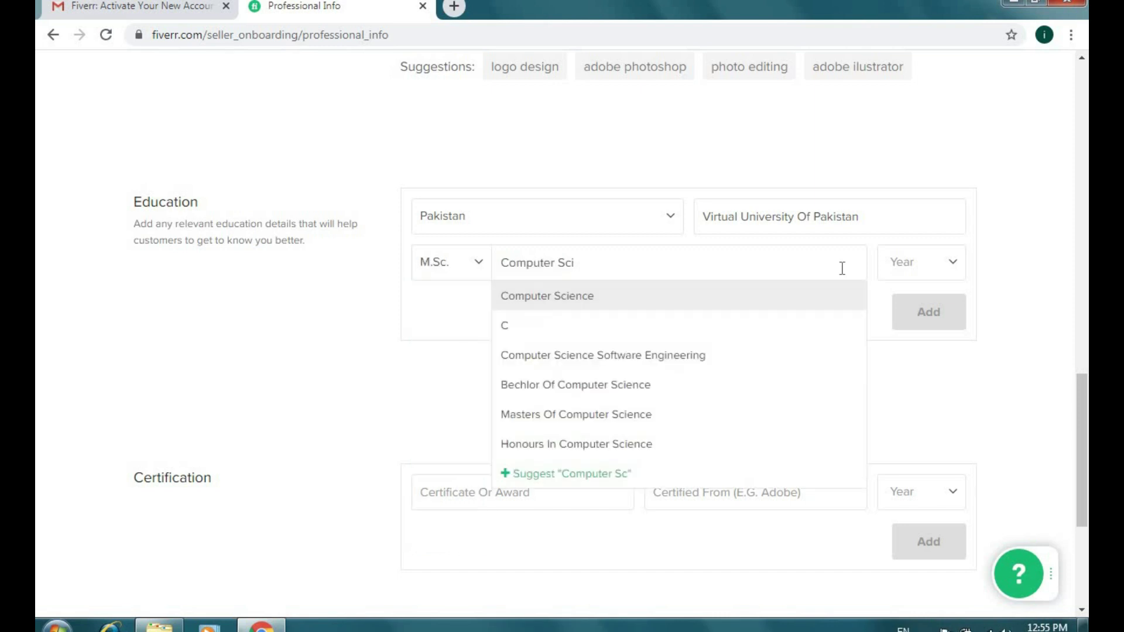
click(774, 296)
click(955, 267)
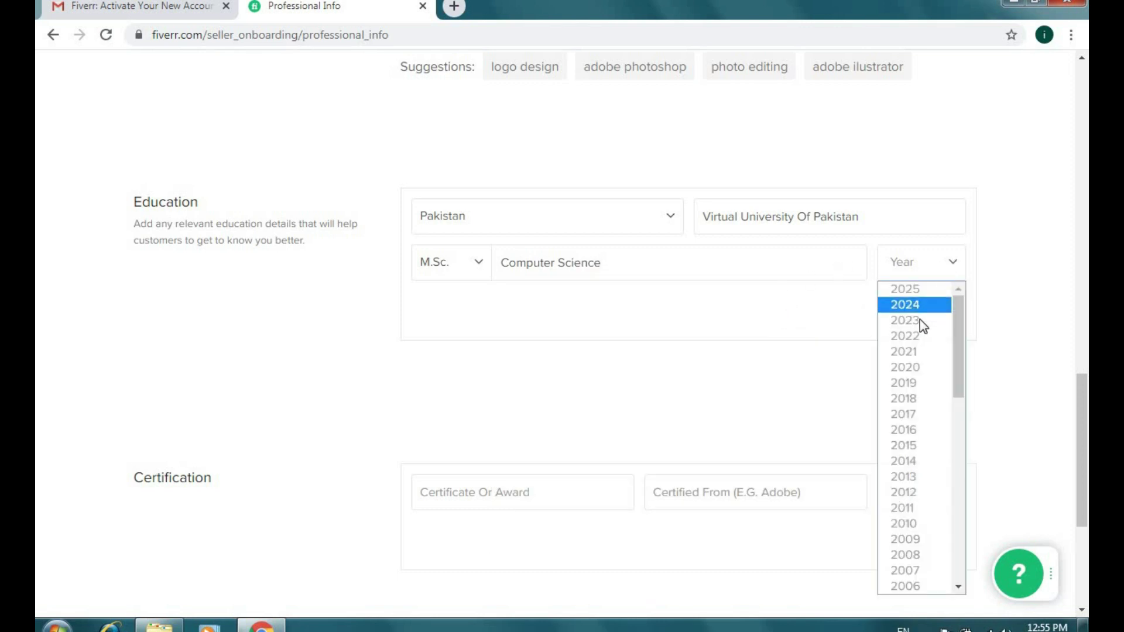
click(913, 570)
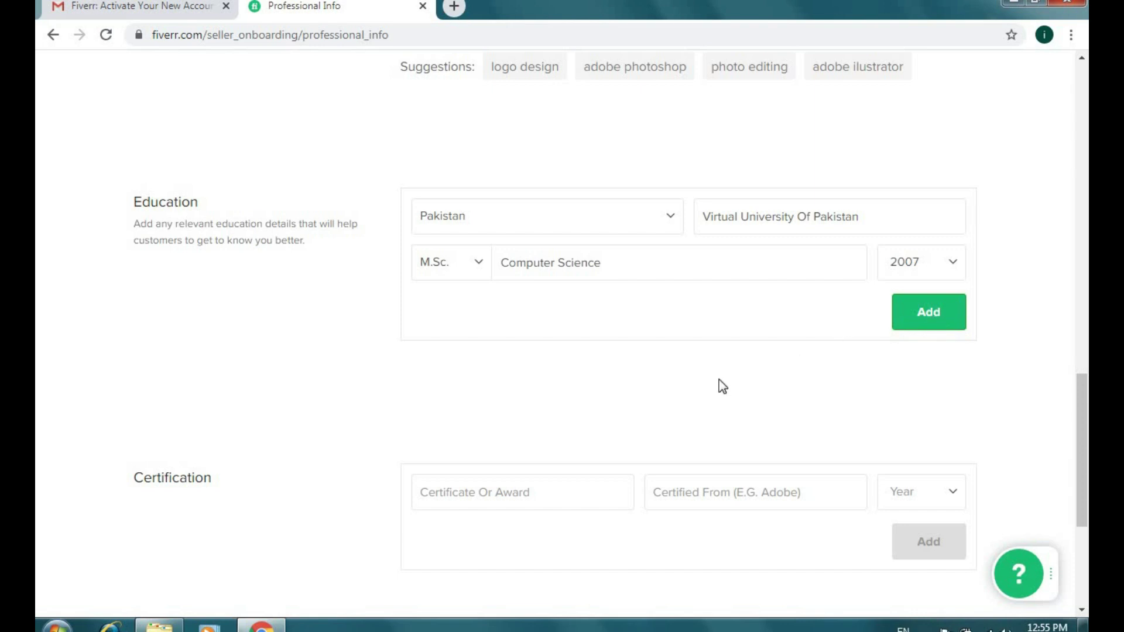
scroll(635, 329, down, 3)
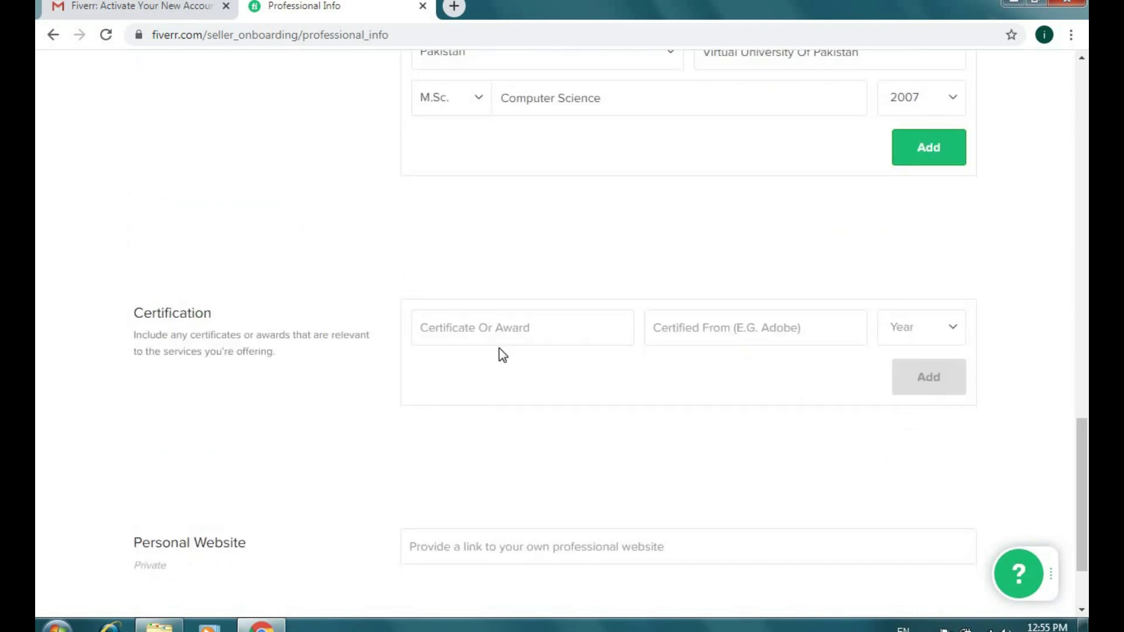
Step: Submit the Professional Info form, which jumps back to the Your Occupation section
scroll(586, 377, down, 2)
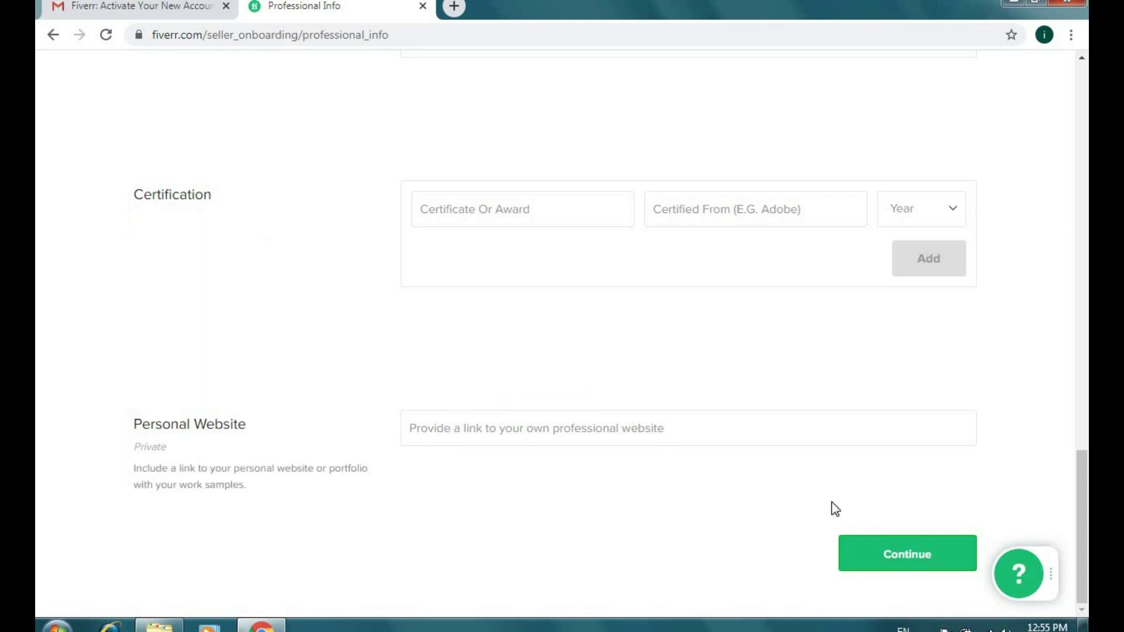
click(890, 566)
click(523, 426)
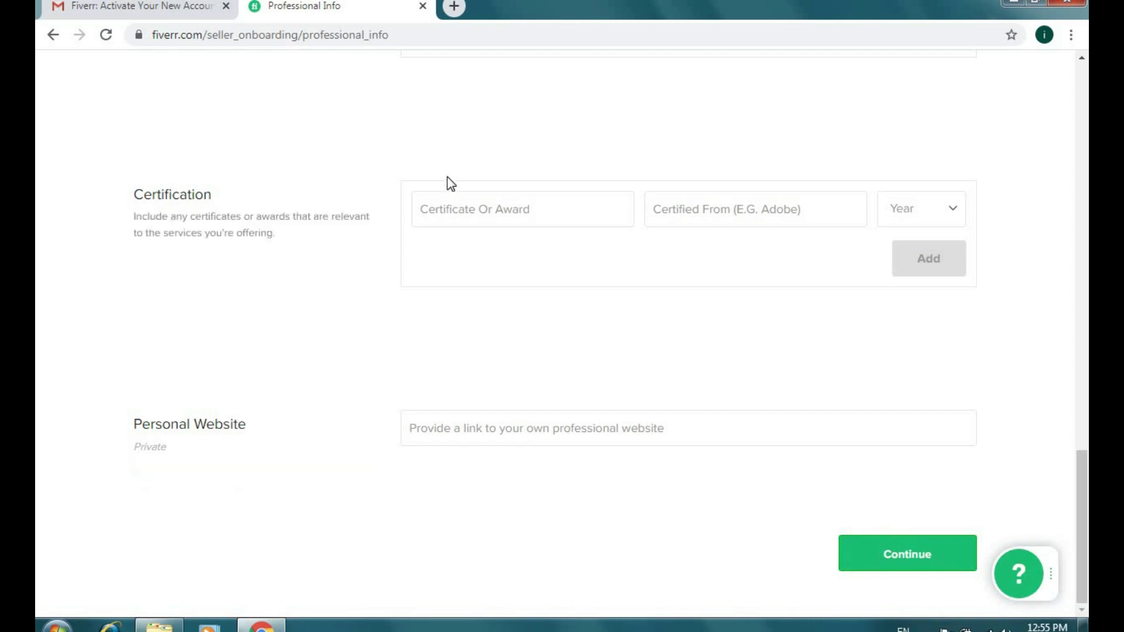
click(871, 550)
Step: Set Graphics & Design experience from 1998 to 2018
click(711, 275)
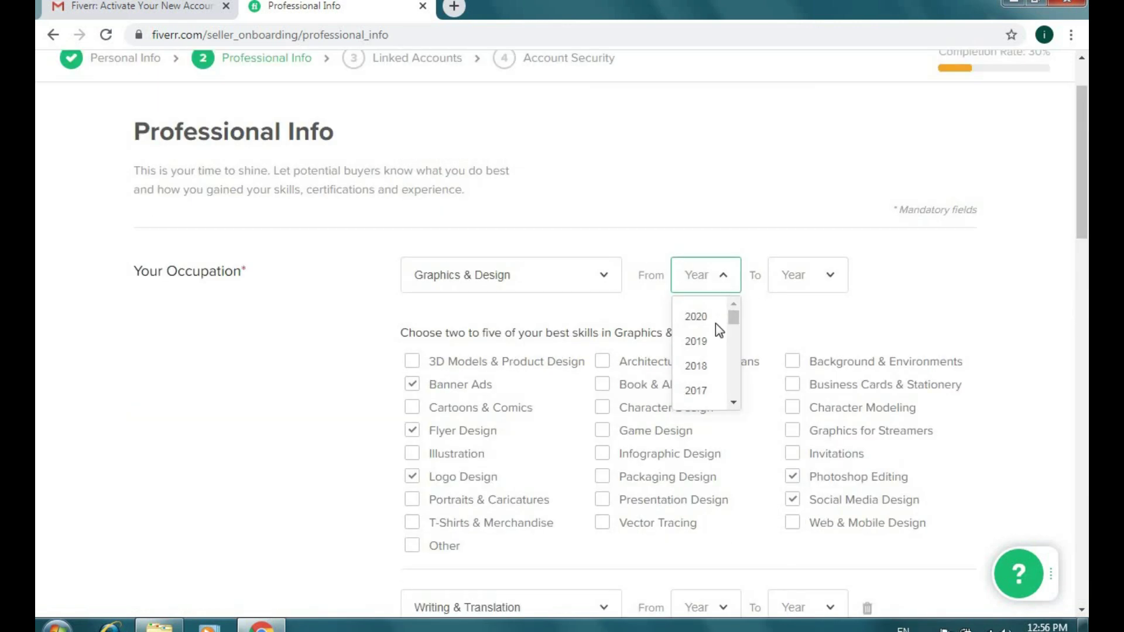
drag(729, 321, 733, 357)
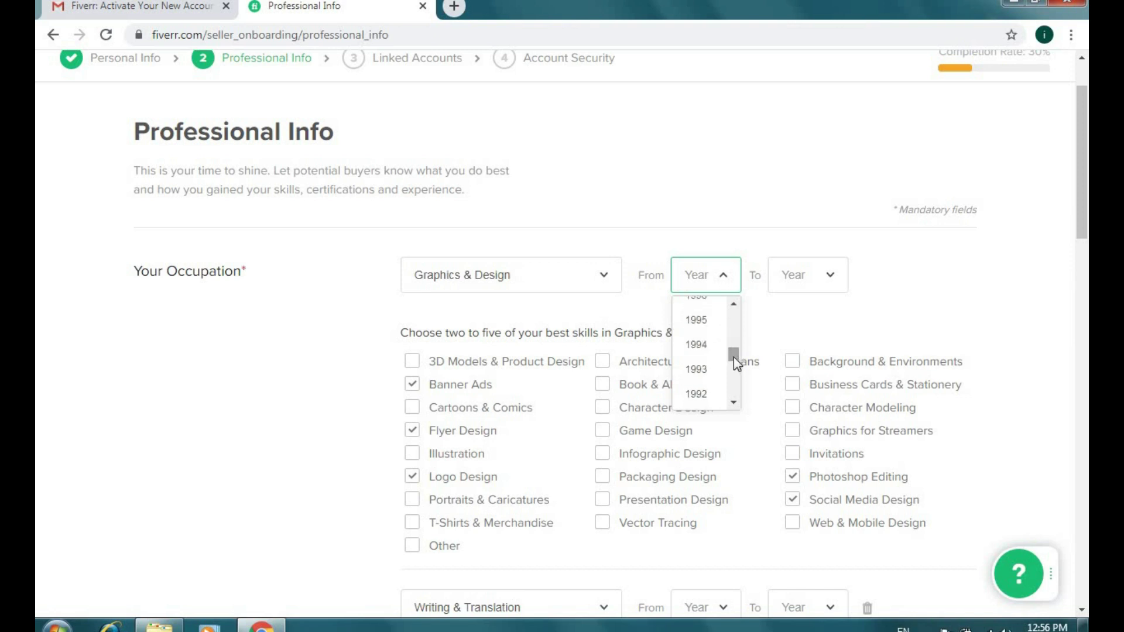
click(736, 346)
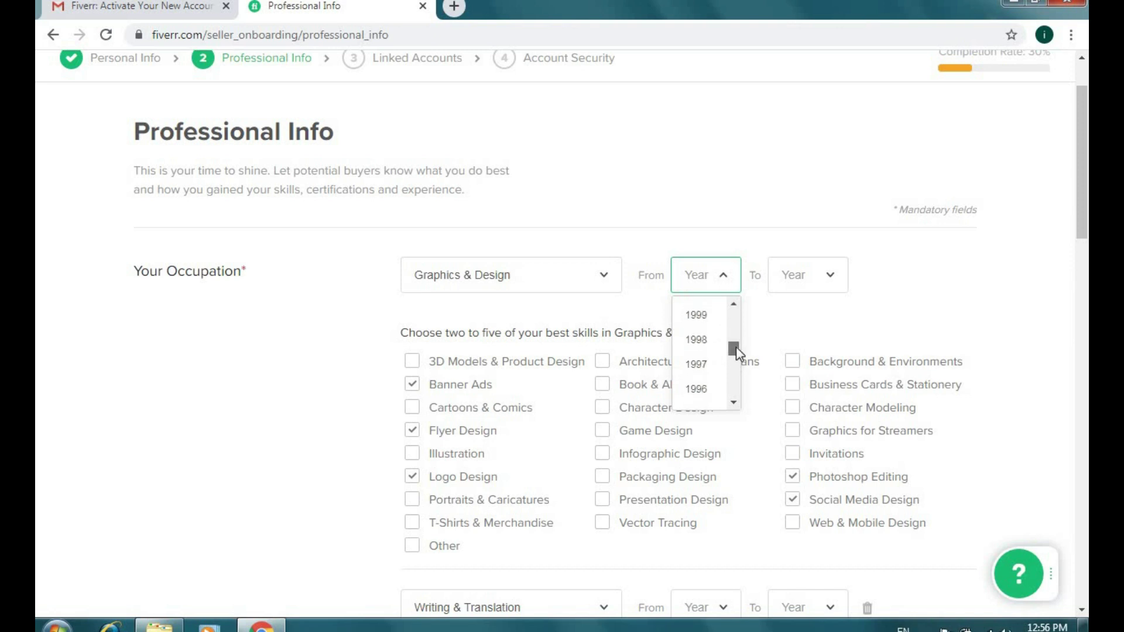
click(714, 344)
click(823, 280)
click(793, 366)
drag(1078, 228, 1074, 326)
scroll(956, 310, down, 1)
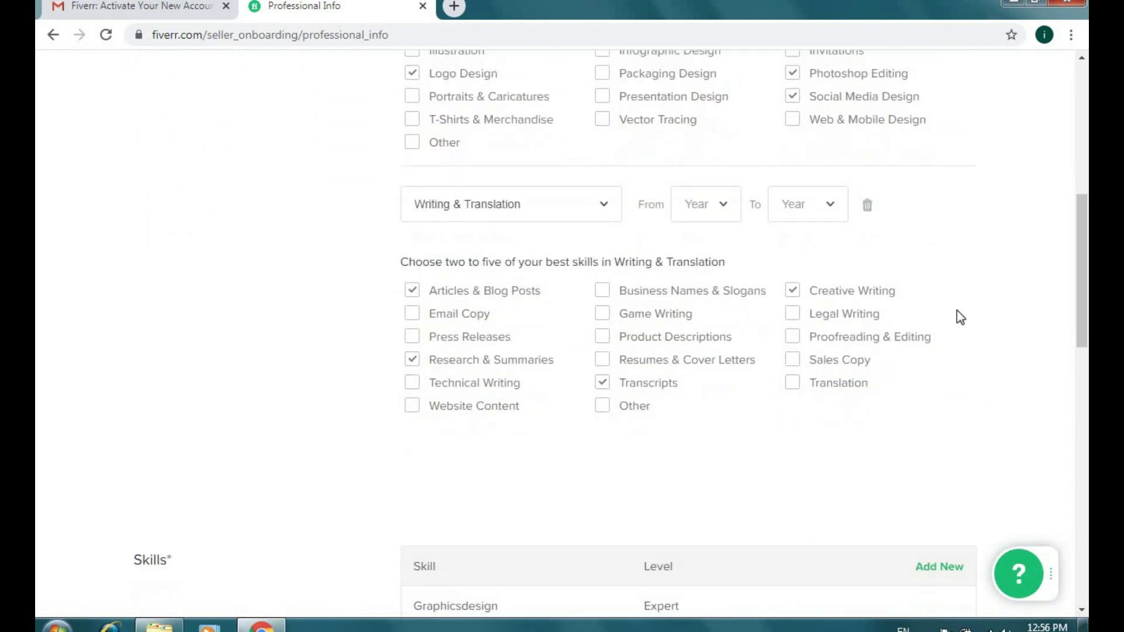
Step: Save the professional info and proceed to the Linked Accounts step
click(722, 214)
drag(735, 252, 735, 255)
scroll(733, 263, down, 4)
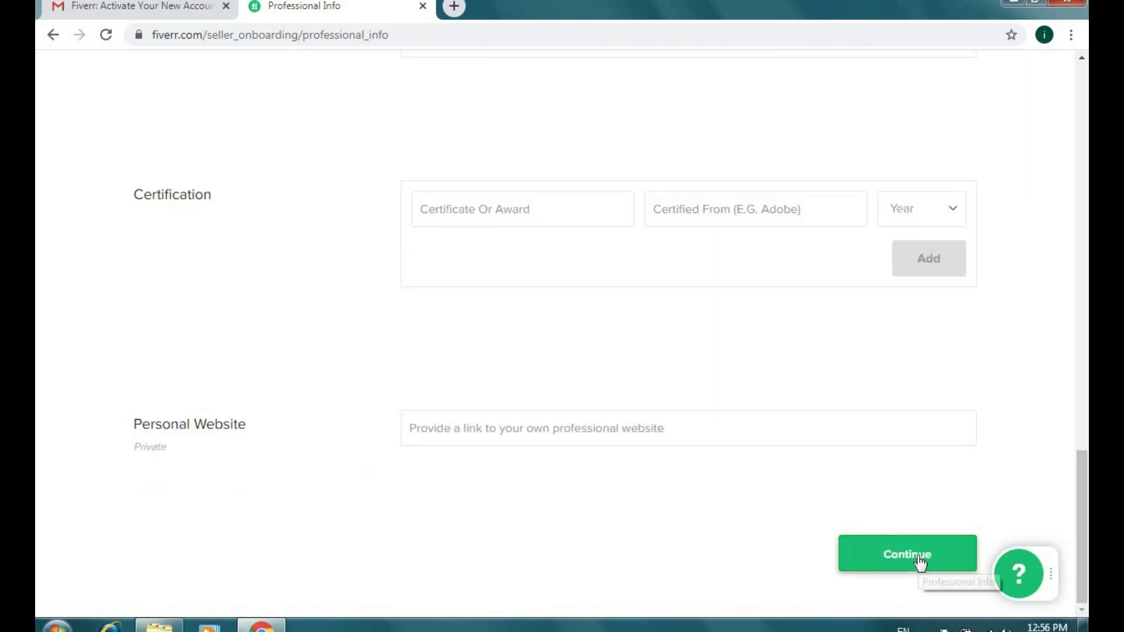
click(919, 556)
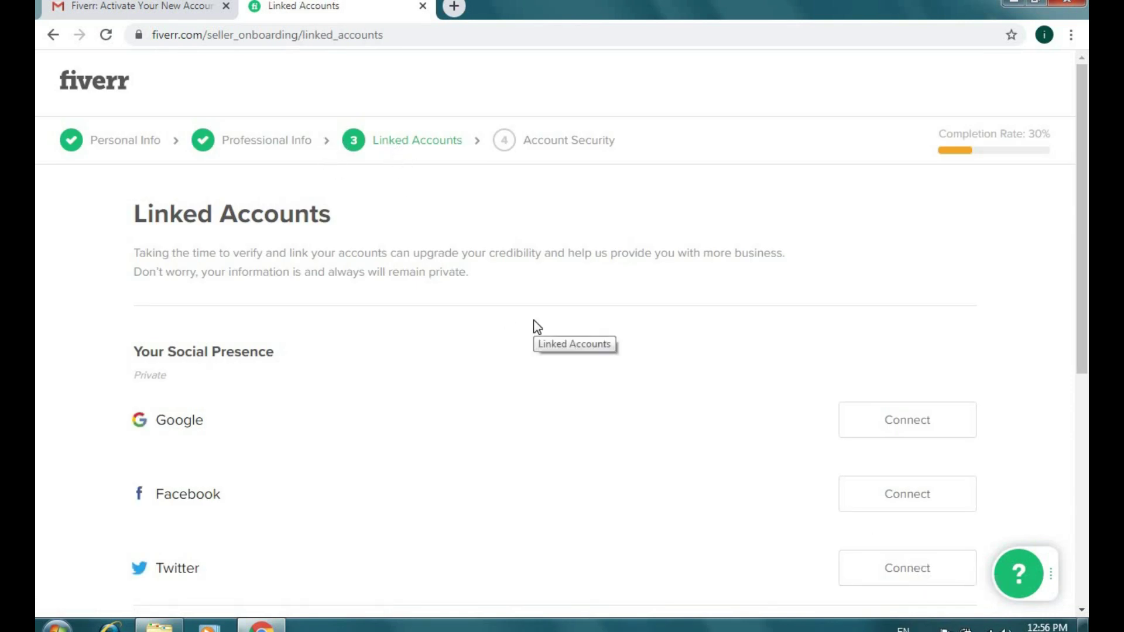
Step: Leave Google, Facebook and Twitter unlinked and continue to Account Security
scroll(534, 321, down, 1)
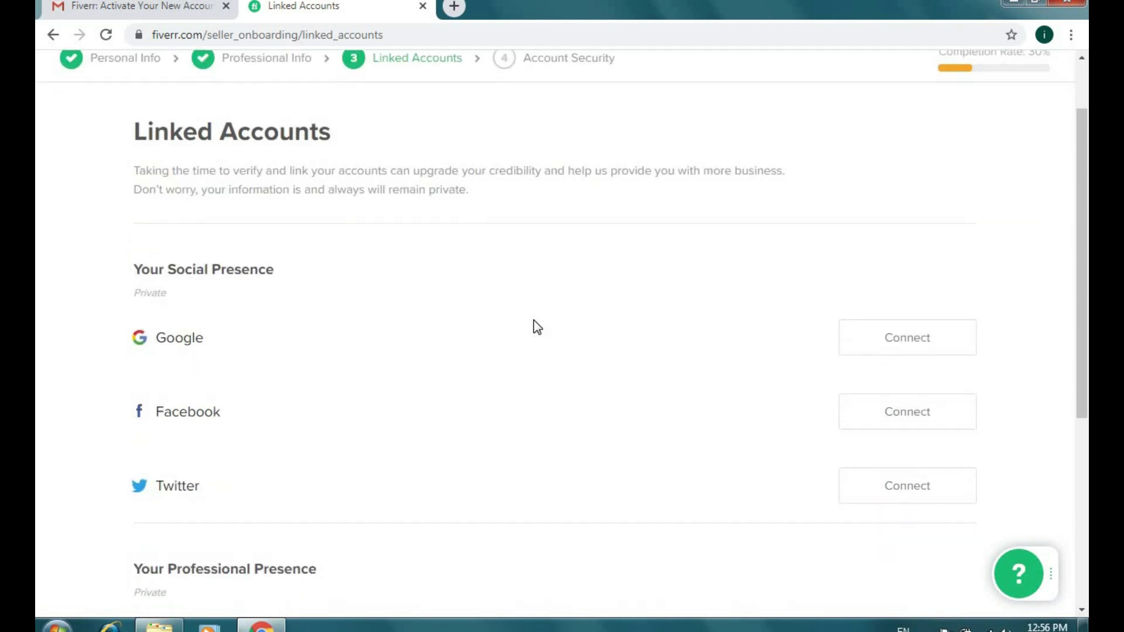
scroll(562, 322, down, 1)
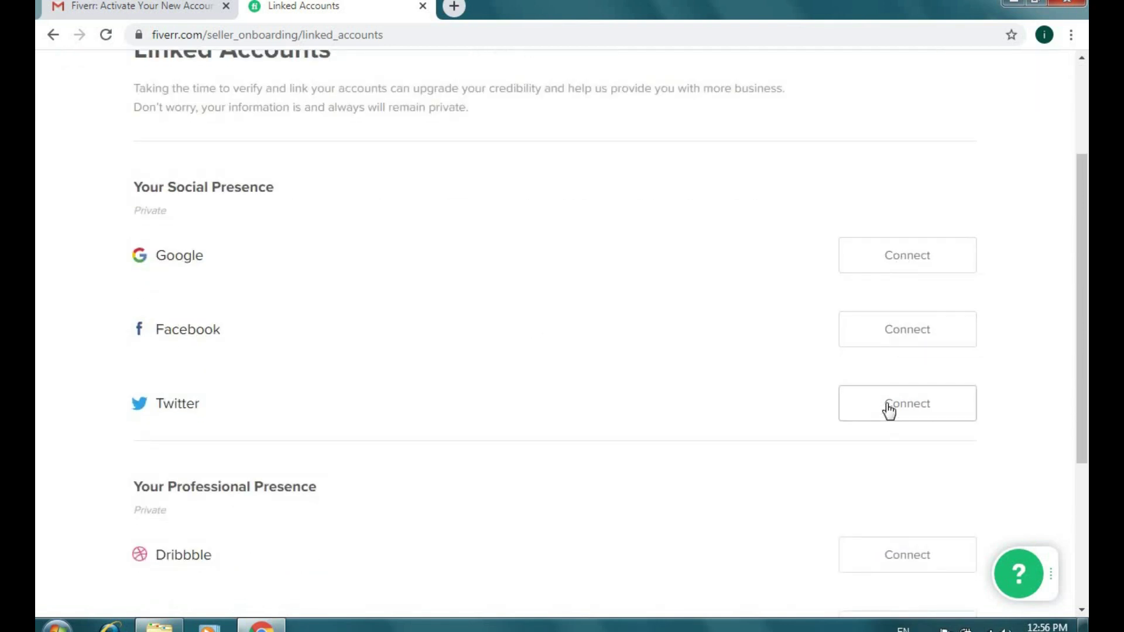
scroll(889, 412, down, 2)
scroll(990, 401, down, 1)
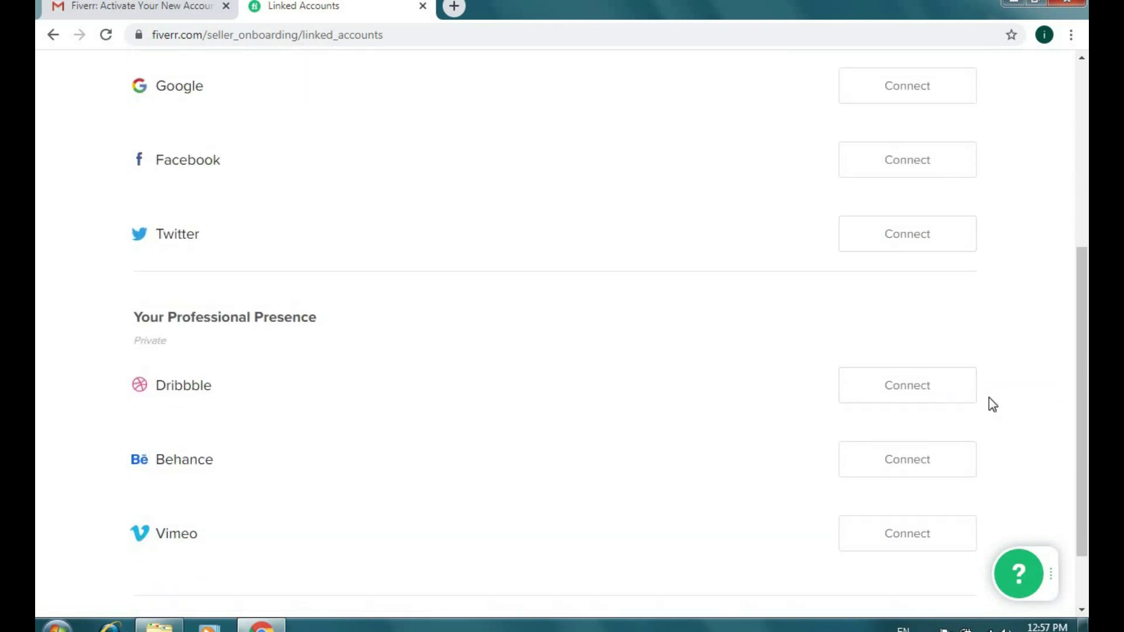
click(908, 554)
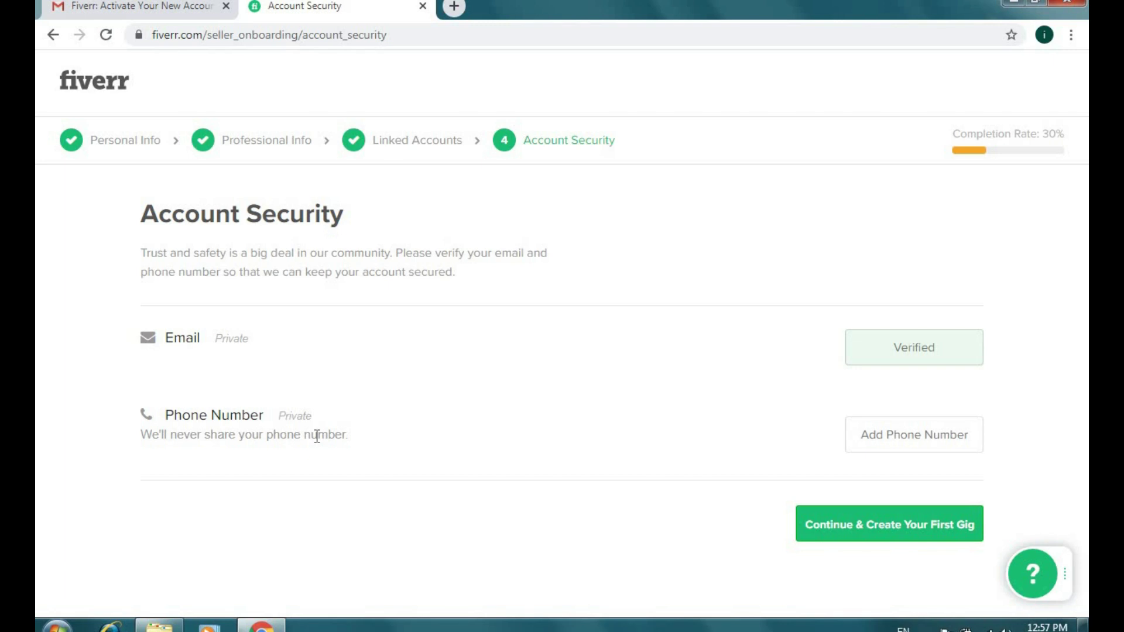
Step: Add the phone number and verify it with the code received by SMS
click(925, 433)
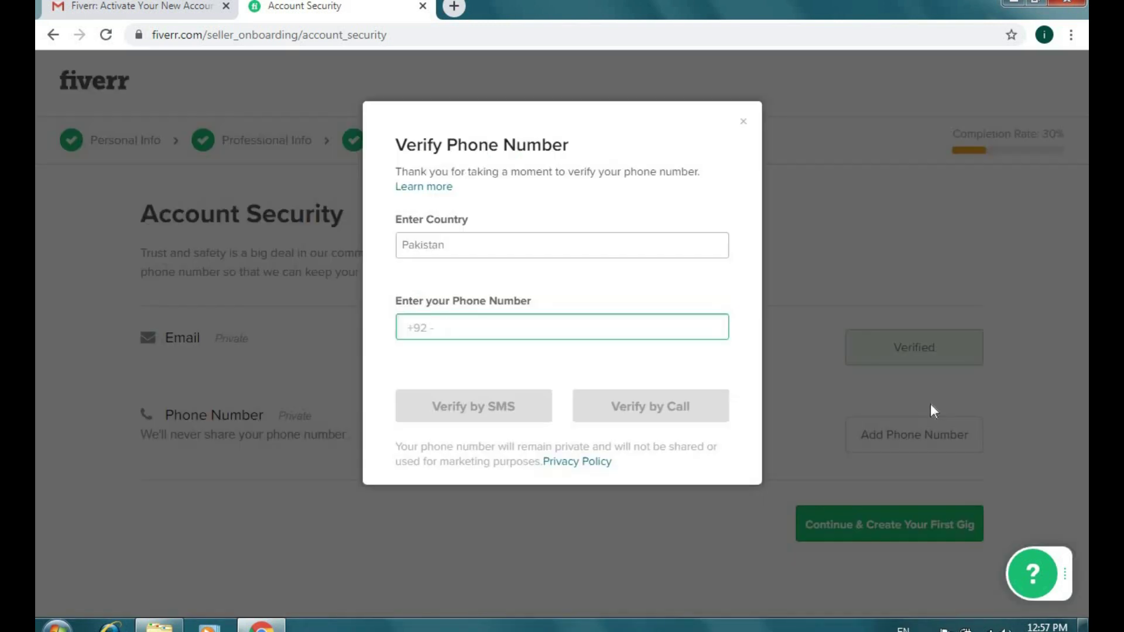
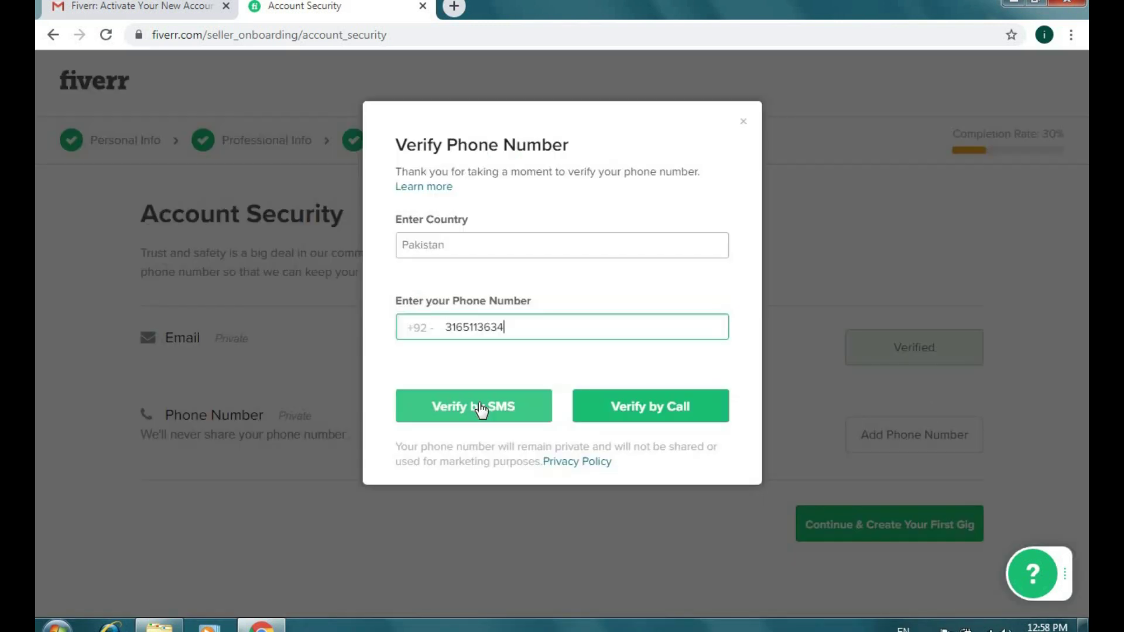
click(480, 408)
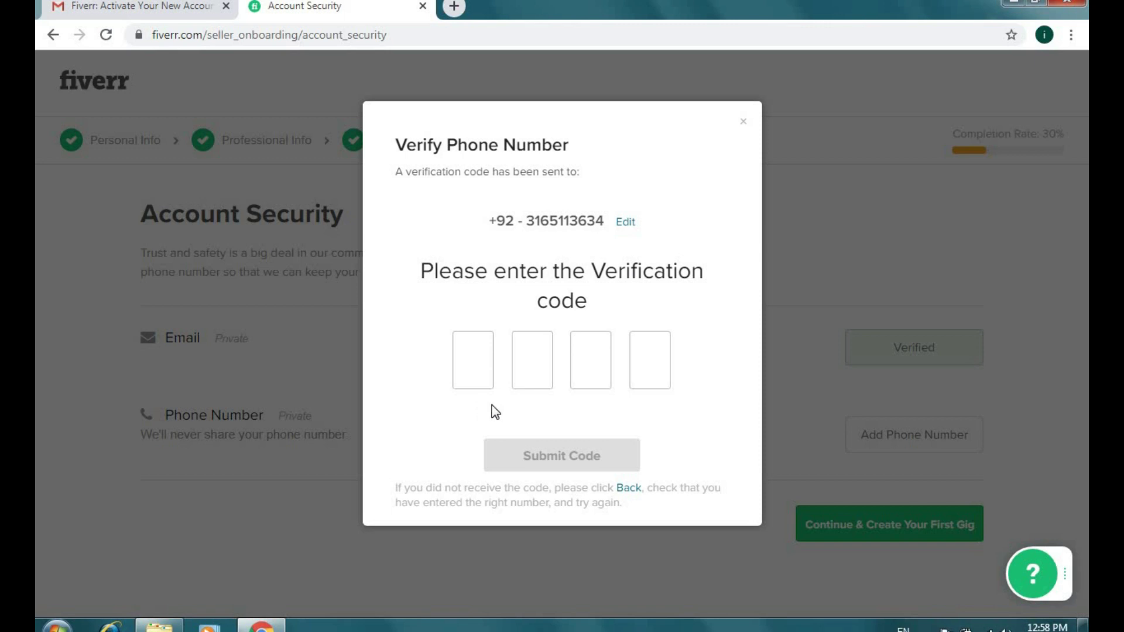
click(480, 356)
click(538, 455)
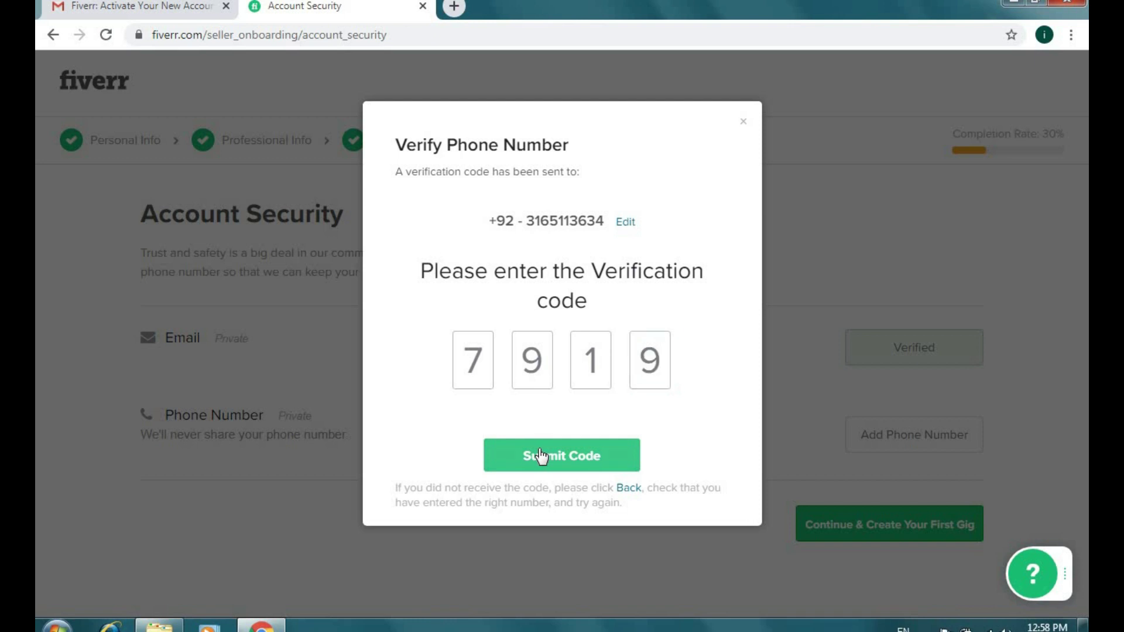
click(546, 249)
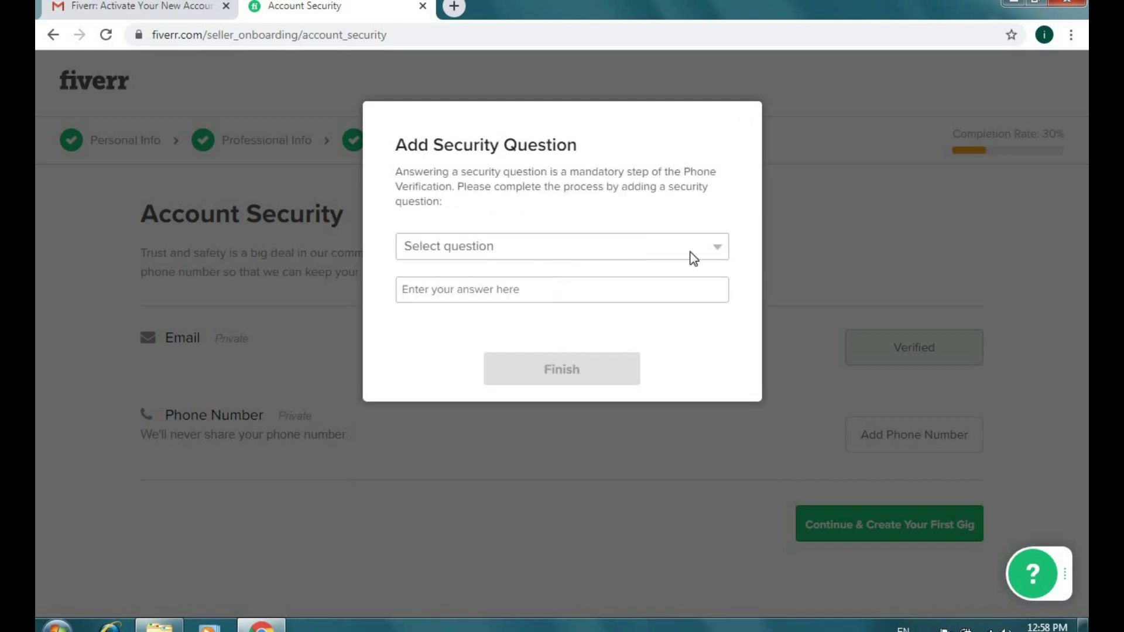
Step: Pick the elementary school security question, enter an answer and finish
click(718, 248)
click(527, 283)
click(563, 296)
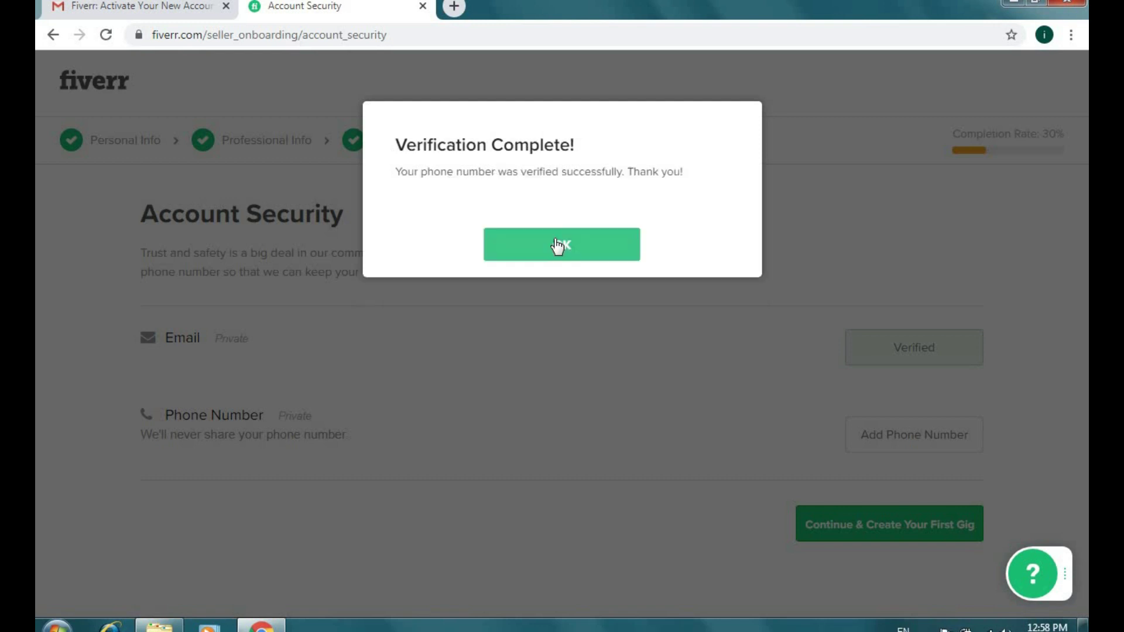
click(562, 243)
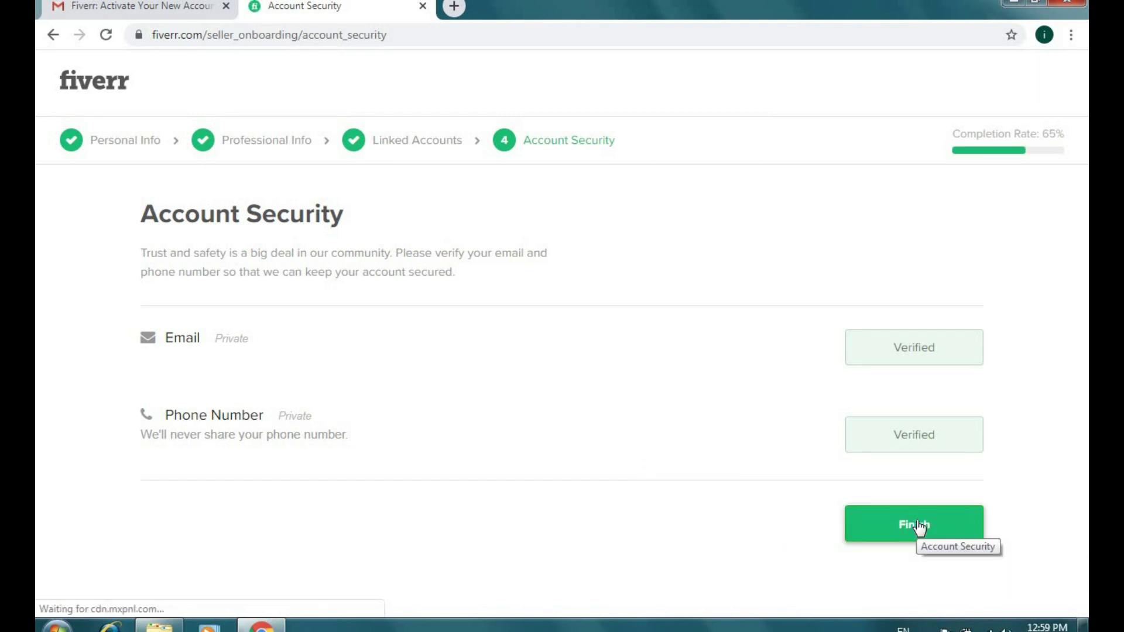
Step: Finish Account Security and close the All Done! dialog to start a new gig
click(918, 525)
scroll(662, 522, down, 1)
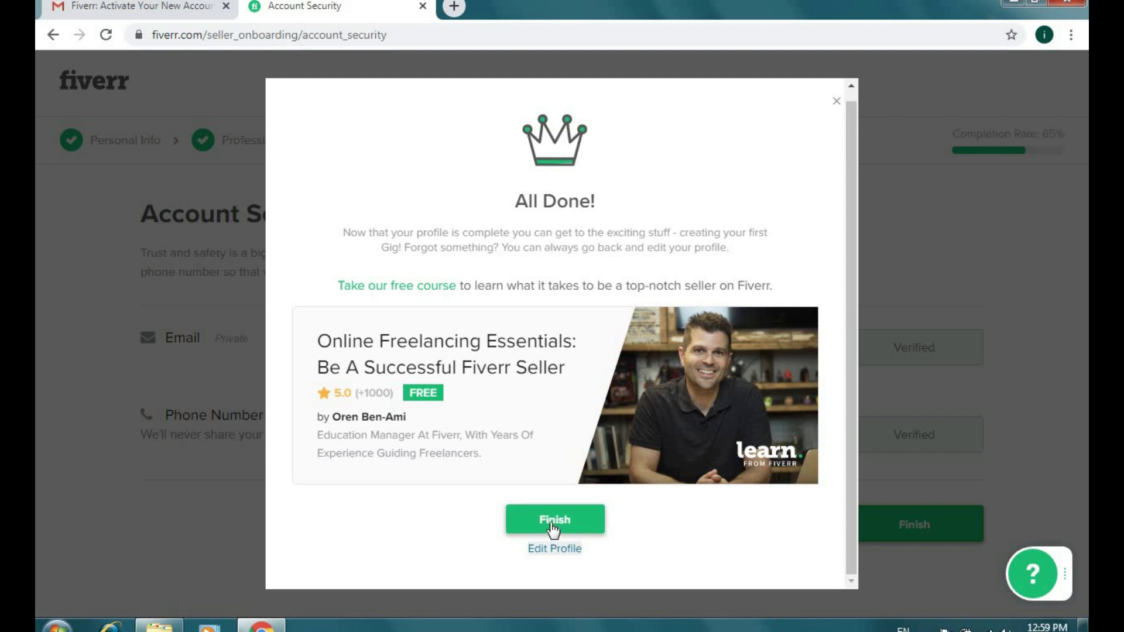
click(550, 524)
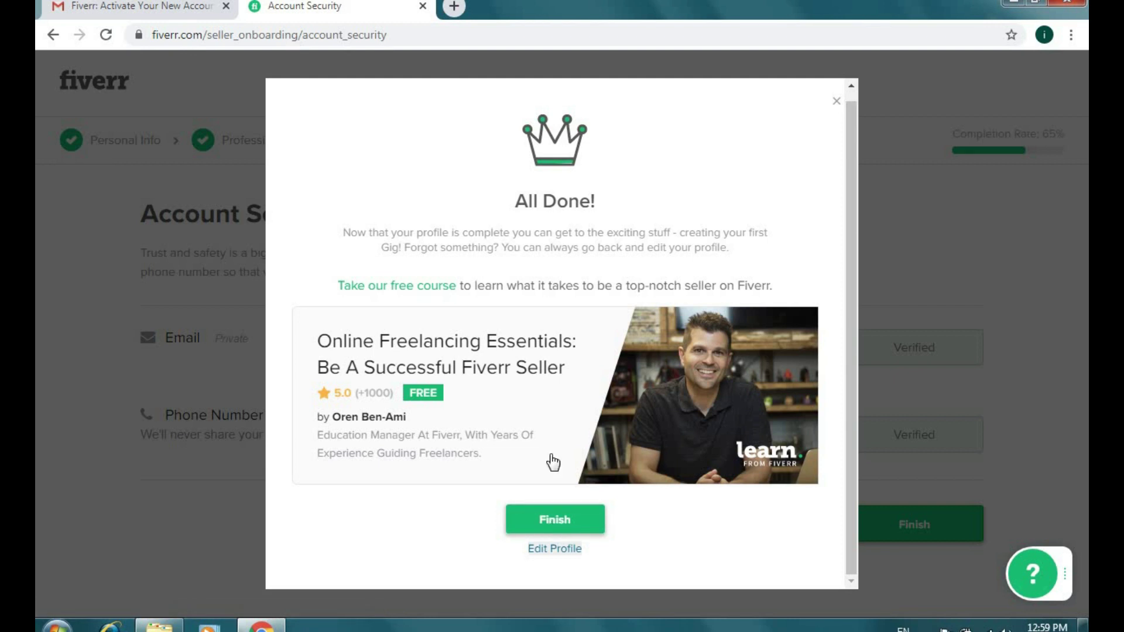